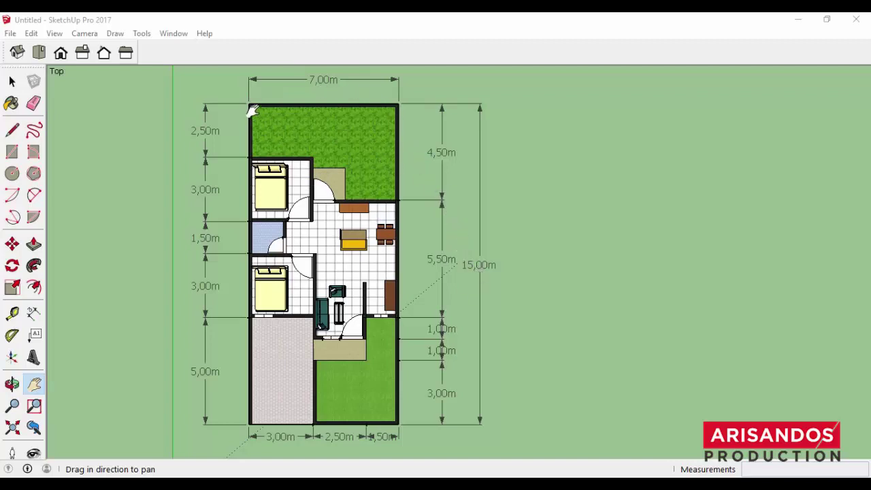
# Pan the view left to clear empty space beside the reference floor plan
pyautogui.moveTo(467, 268); pyautogui.dragTo(348, 250)
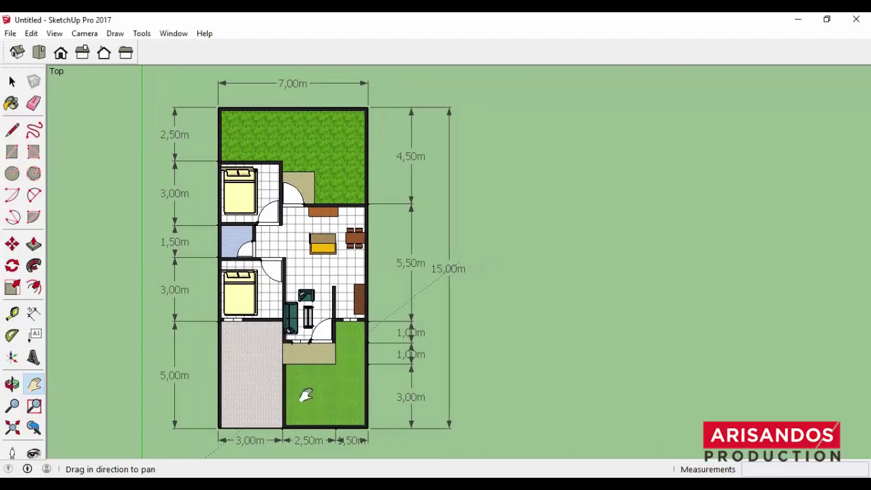
pyautogui.moveTo(400, 306); pyautogui.dragTo(376, 304)
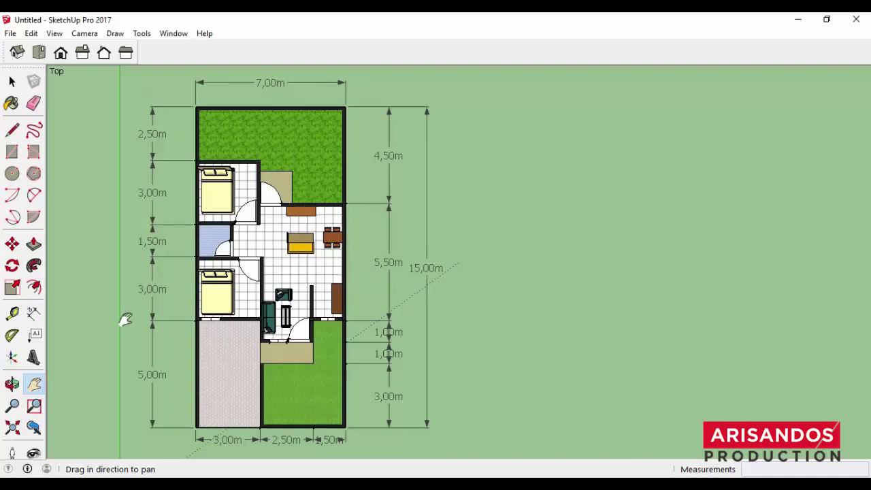
pyautogui.click(13, 151)
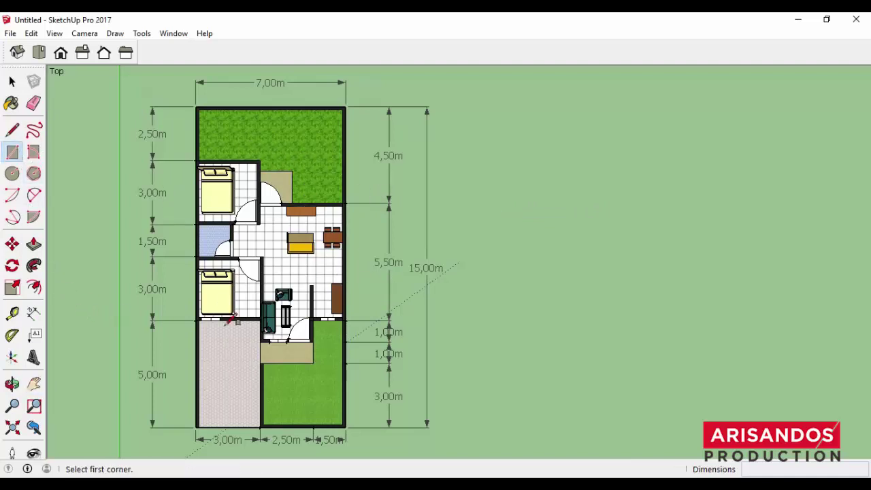
# Draw a 7 × 15 m rectangle to the right of the reference plan
pyautogui.click(526, 427)
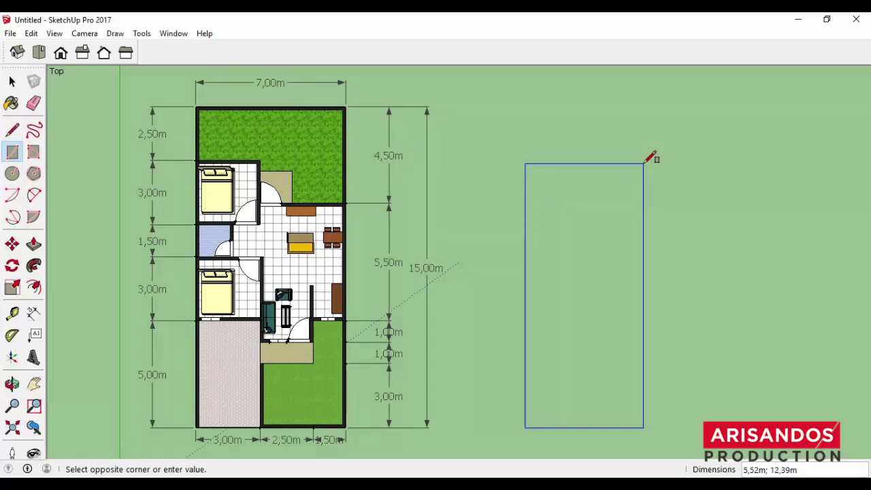
pyautogui.write('7;15')
pyautogui.press('Return')
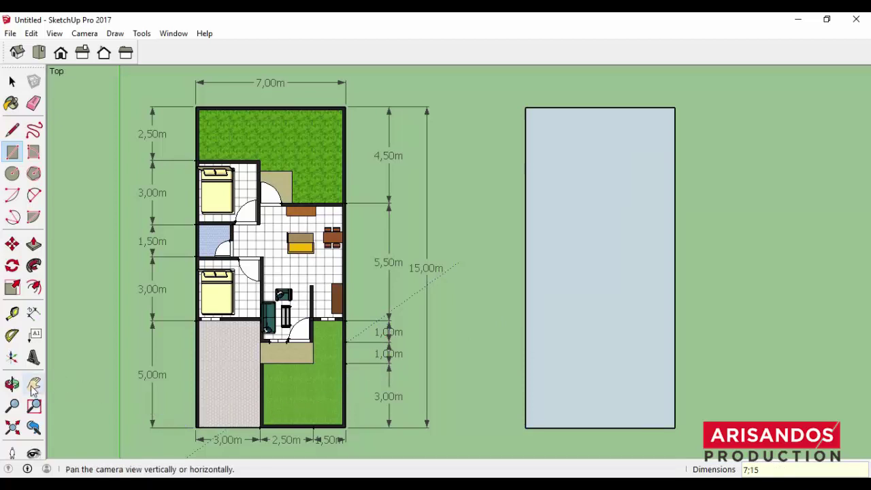
pyautogui.click(34, 385)
pyautogui.moveTo(349, 334); pyautogui.dragTo(338, 320)
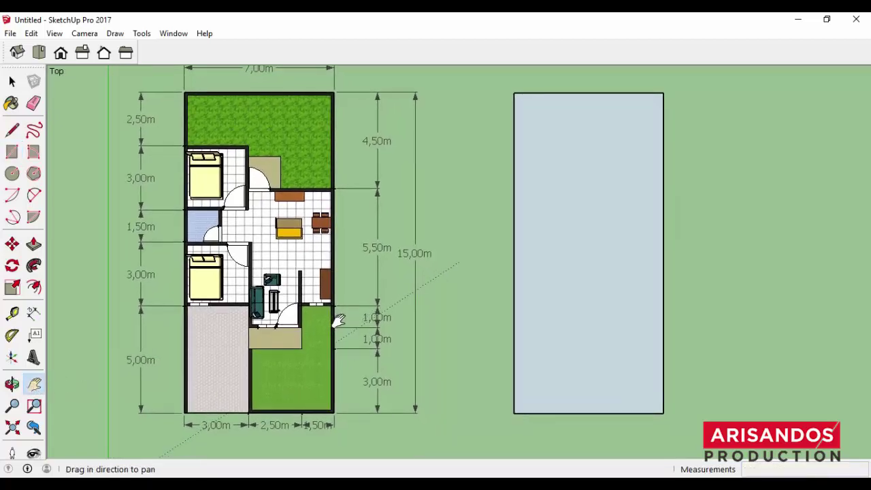
# Place guide points at 3 m and 2.5 m further along the rectangle's bottom edge
pyautogui.click(13, 314)
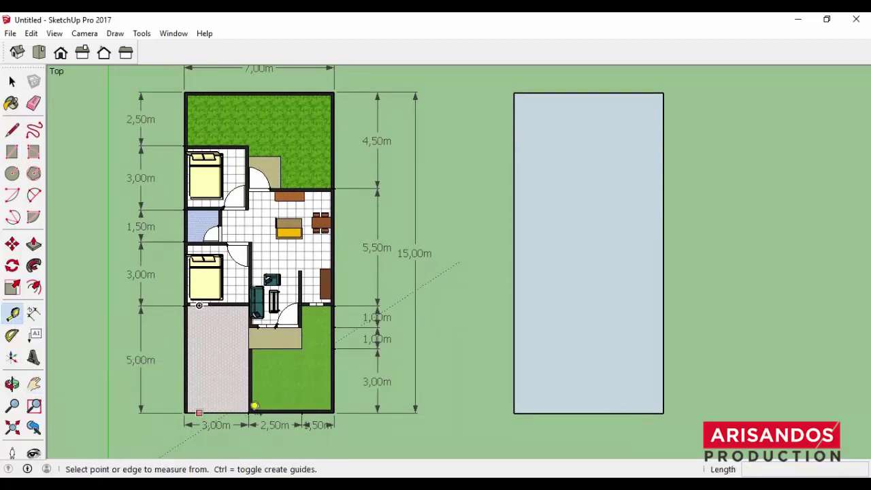
pyautogui.click(515, 412)
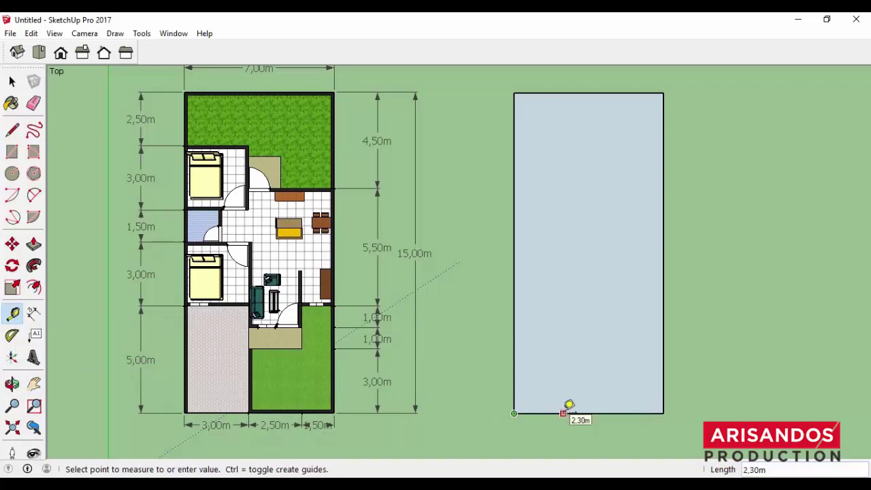
pyautogui.write('3')
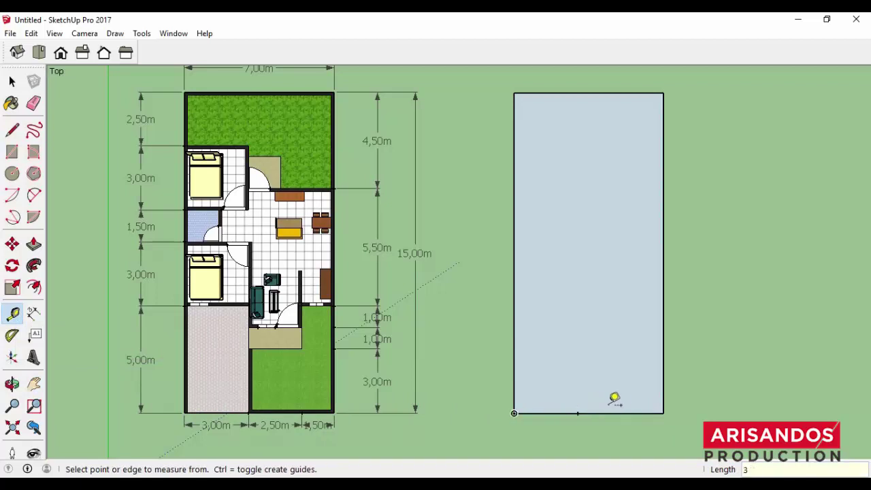
pyautogui.click(578, 413)
pyautogui.write('2,')
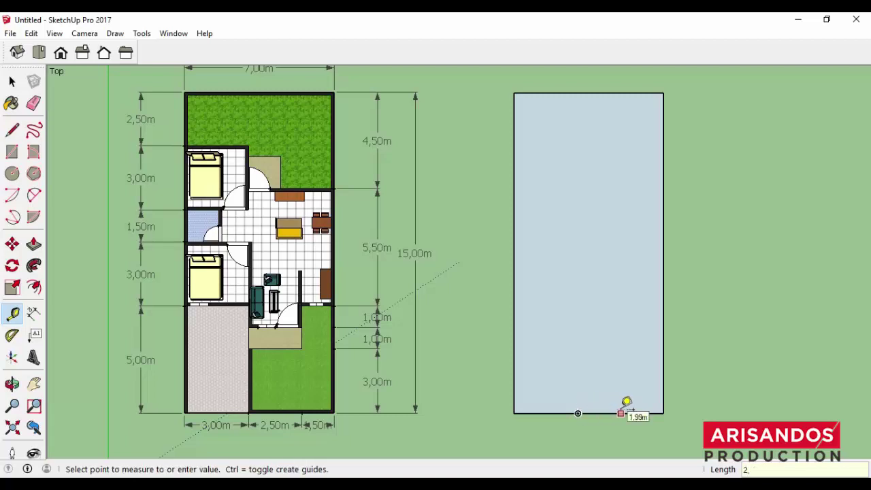
pyautogui.write('5')
pyautogui.press('Return')
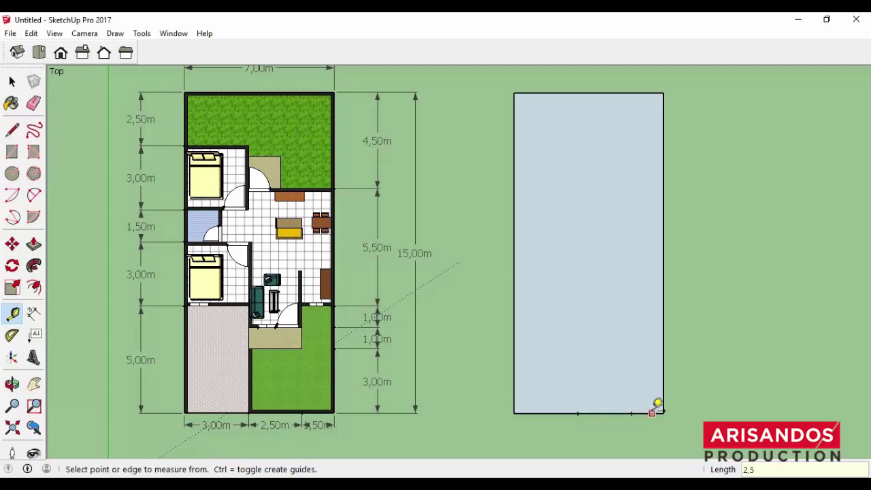
# Dimension the bottom edge's three parts: 3,00 m, 2,50 m and 1,50 m
pyautogui.click(33, 313)
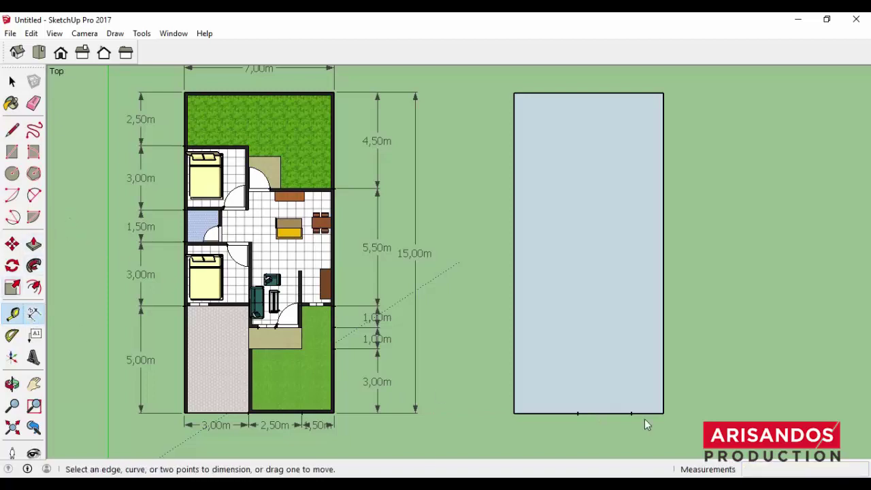
pyautogui.click(34, 313)
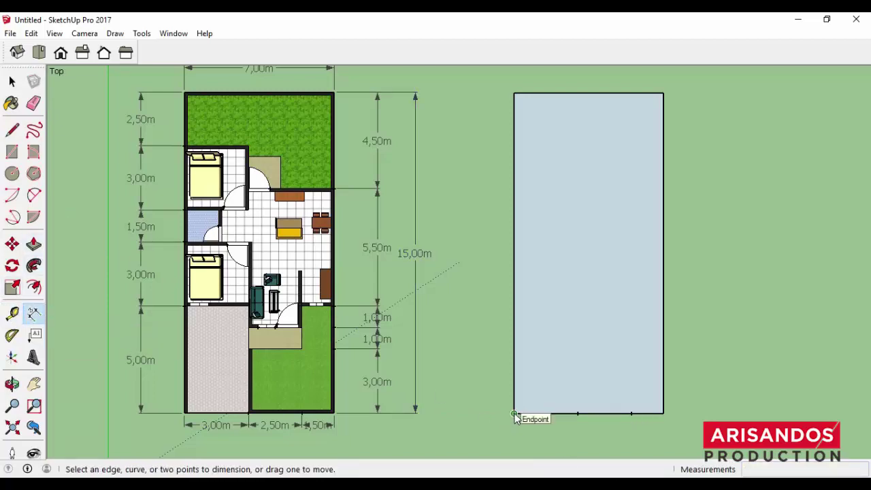
pyautogui.click(514, 414)
pyautogui.click(578, 414)
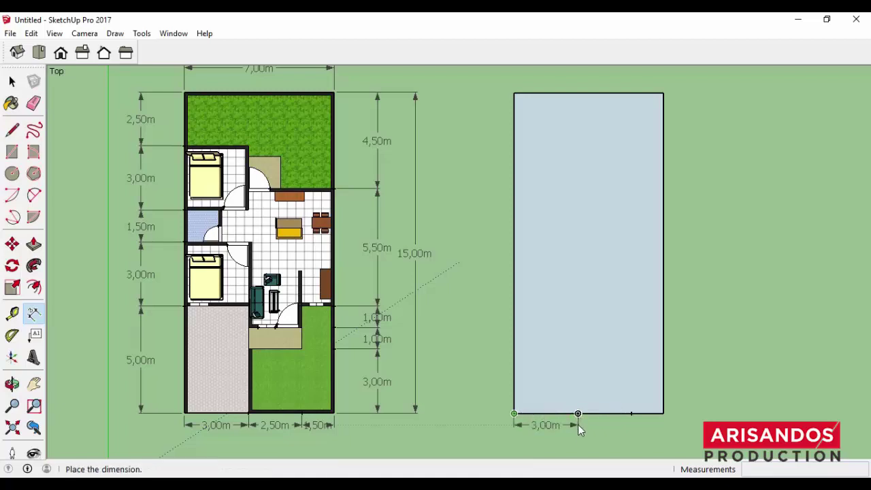
pyautogui.click(578, 433)
pyautogui.click(632, 414)
pyautogui.click(578, 413)
pyautogui.click(580, 434)
pyautogui.click(631, 413)
pyautogui.click(664, 413)
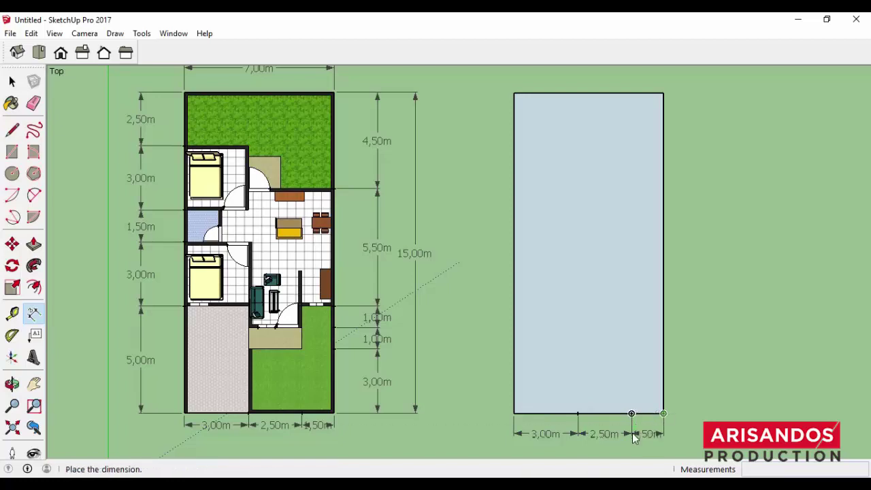
pyautogui.click(646, 428)
pyautogui.scroll(1, 525, 421)
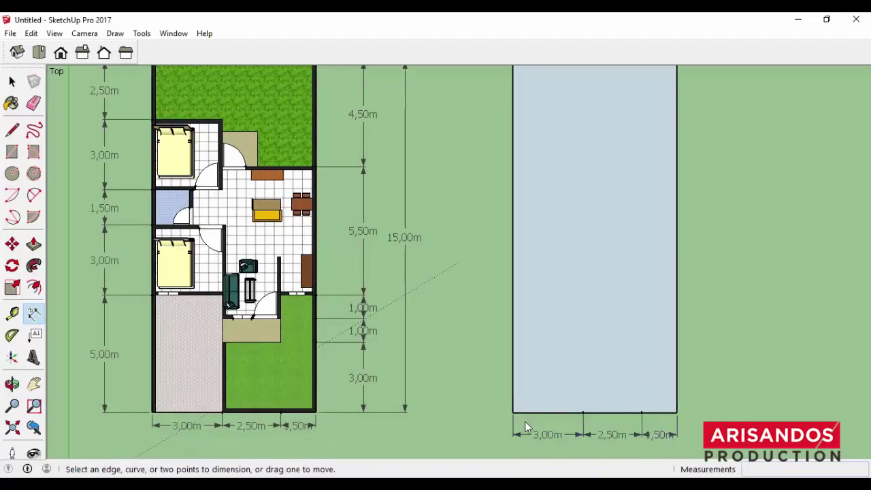
pyautogui.scroll(-1, 504, 408)
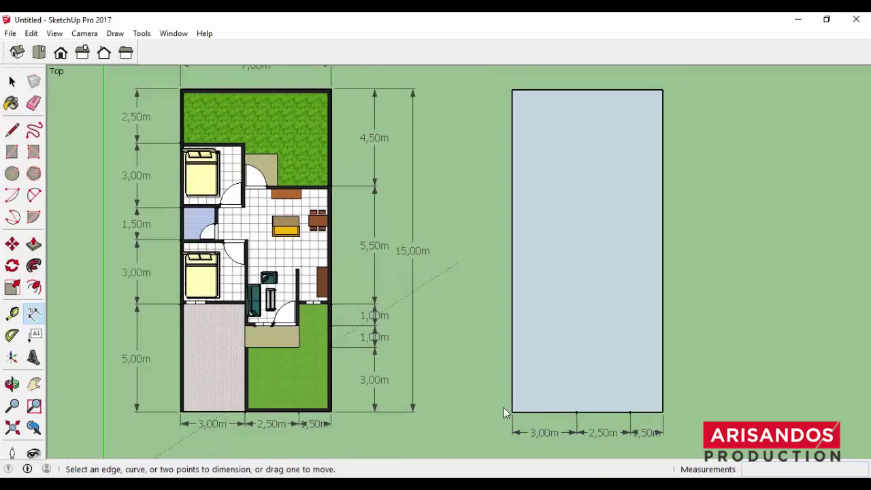
# Mark guide points 5 m and 1.5 m further up the outline's left edge
pyautogui.click(12, 313)
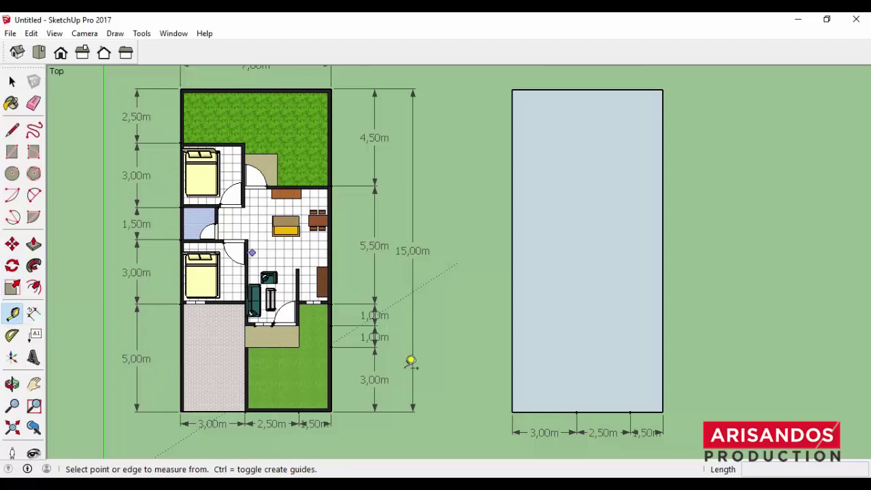
pyautogui.click(512, 411)
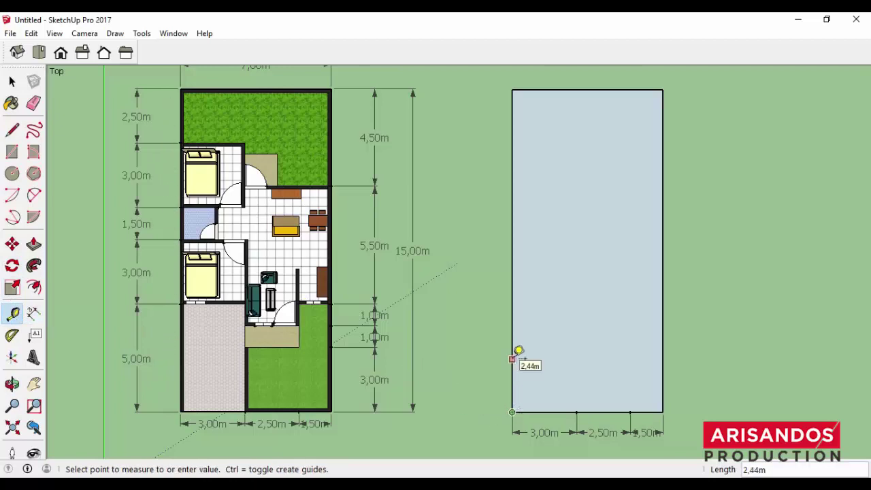
pyautogui.write('5')
pyautogui.press('Return')
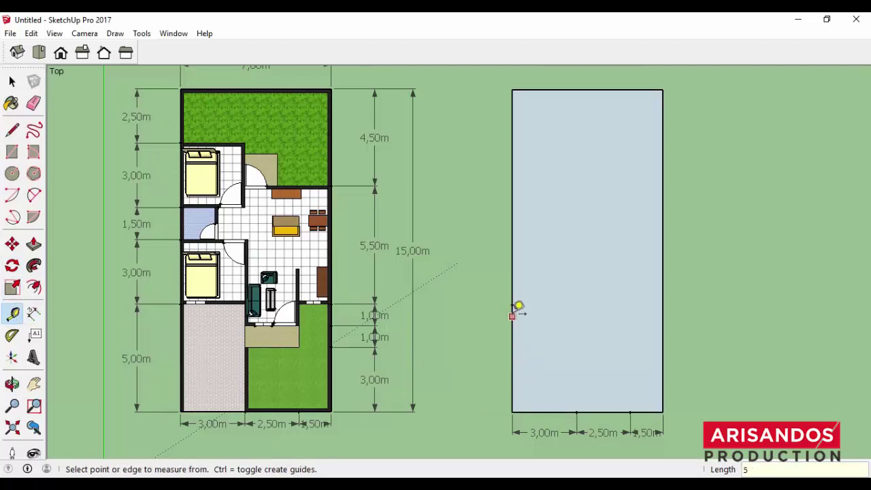
pyautogui.click(512, 239)
pyautogui.write('1,5')
pyautogui.press('Return')
pyautogui.click(519, 206)
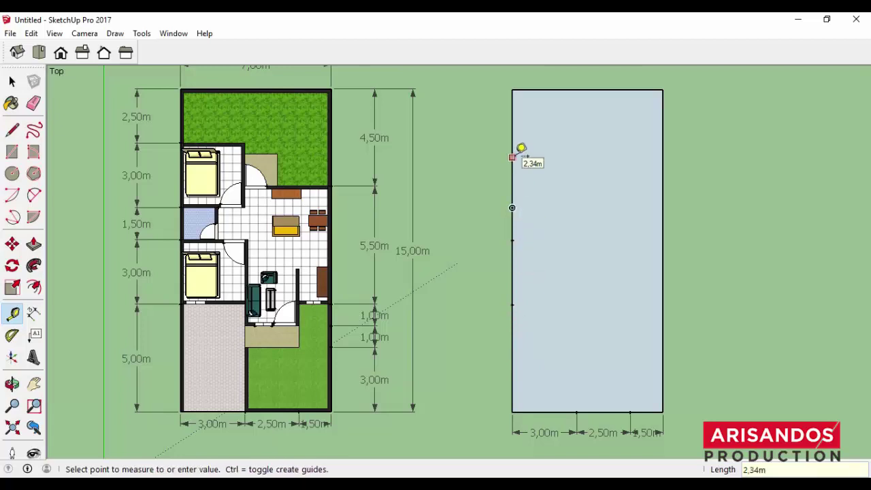
pyautogui.click(517, 146)
# Draw vertical dividers up from the 3 m and 5.5 m bottom marks
pyautogui.press('l')
pyautogui.click(577, 412)
pyautogui.click(577, 89)
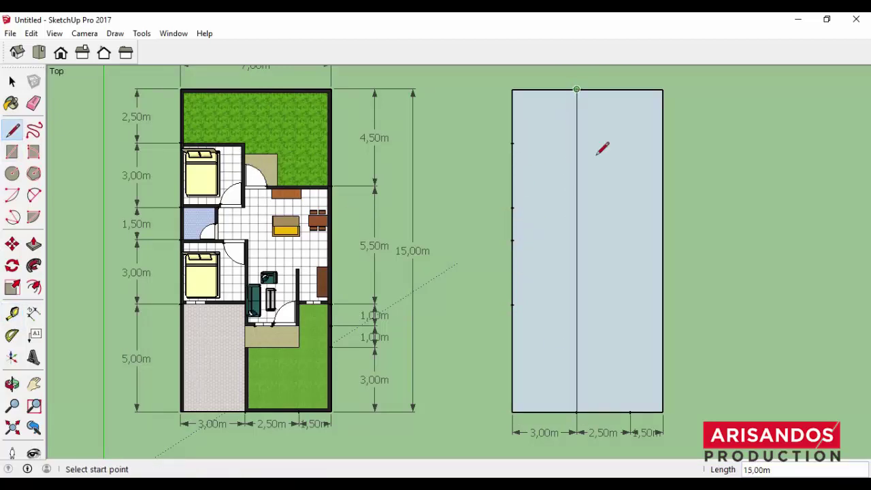
pyautogui.click(630, 411)
pyautogui.click(630, 89)
# Place guide points up the right edge at 3 m, 1 m higher and 5.5 m
pyautogui.click(29, 320)
pyautogui.click(663, 347)
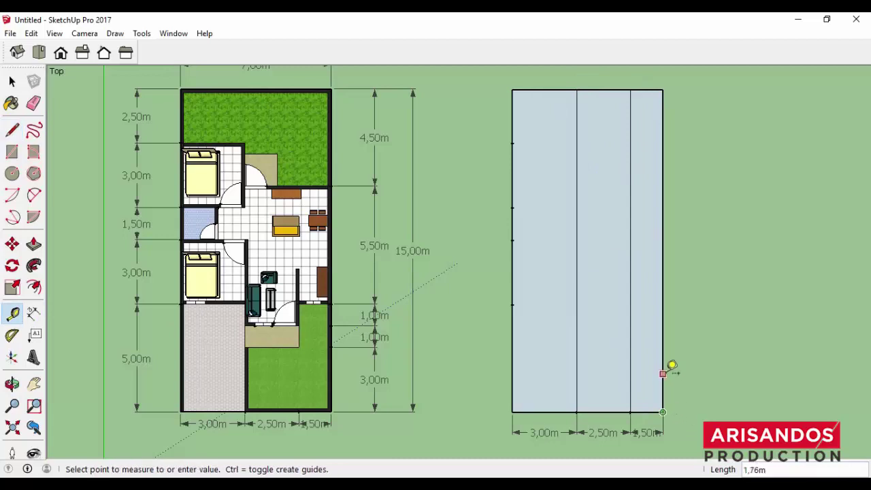
pyautogui.click(663, 325)
pyautogui.write('1')
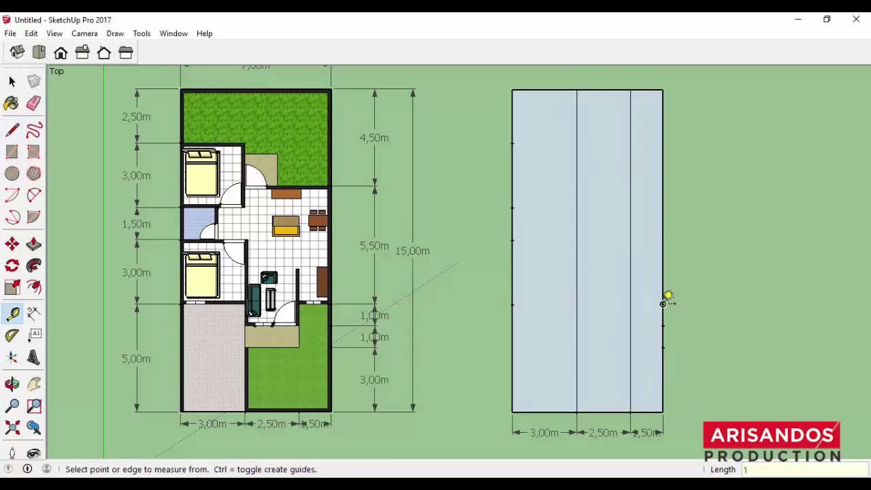
pyautogui.click(667, 305)
pyautogui.write('5,5')
pyautogui.press('Return')
# Dimension the right edge's 5,50, 1,00, 1,00 and 3,00 m spans
pyautogui.press('d')
pyautogui.moveTo(663, 185); pyautogui.dragTo(663, 347)
pyautogui.click(699, 247)
pyautogui.click(701, 316)
pyautogui.click(701, 333)
pyautogui.click(663, 347)
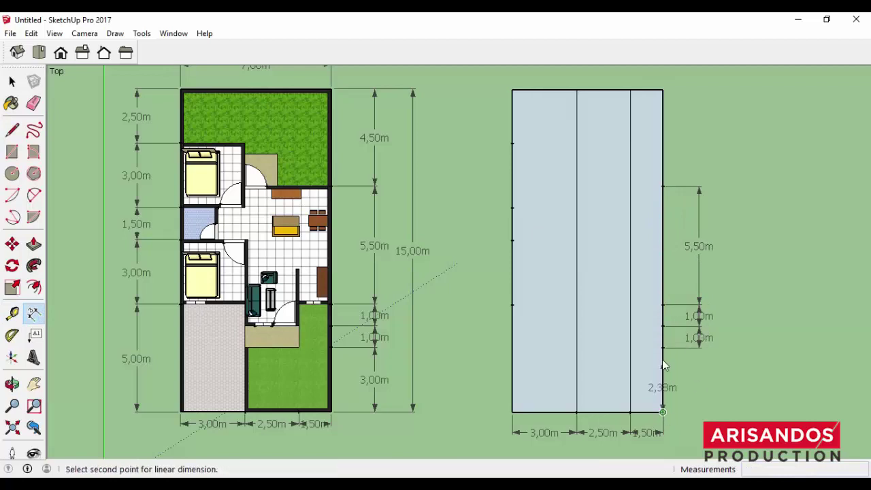
pyautogui.click(663, 412)
pyautogui.click(701, 380)
# Draw horizontal partition lines at the right-edge guide points, including the 1,50 m segments
pyautogui.press('l')
pyautogui.click(663, 347)
pyautogui.click(576, 347)
pyautogui.click(663, 325)
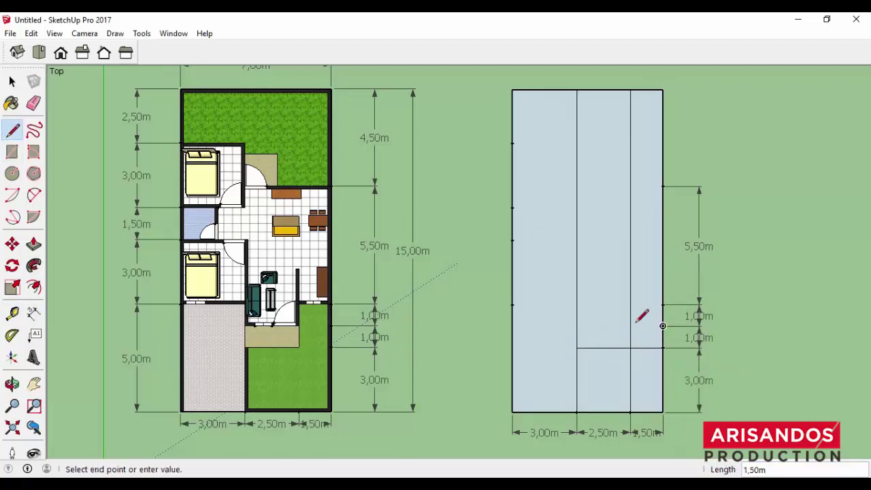
pyautogui.click(630, 325)
pyautogui.click(630, 325)
pyautogui.click(577, 325)
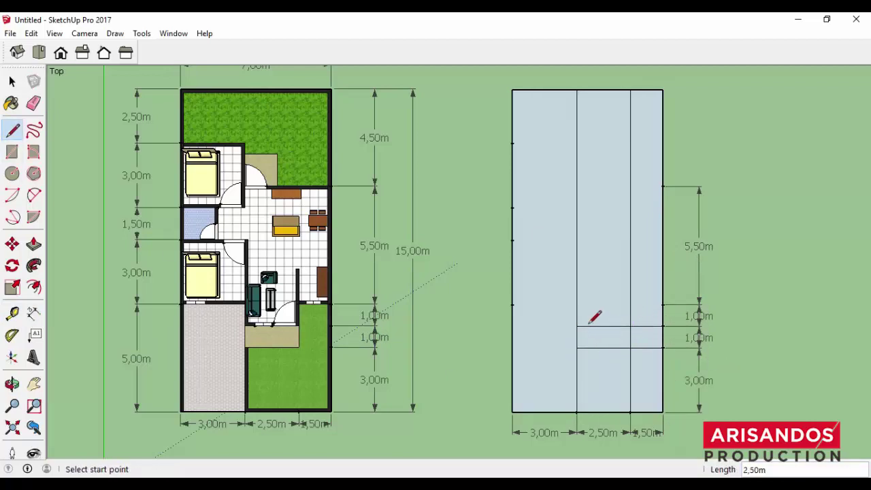
pyautogui.click(663, 305)
pyautogui.click(630, 305)
# Erase stray edge pieces and draw dividing lines at the upper-left guide and 5,50 m mark
pyautogui.press('e')
pyautogui.moveTo(652, 322); pyautogui.dragTo(599, 358)
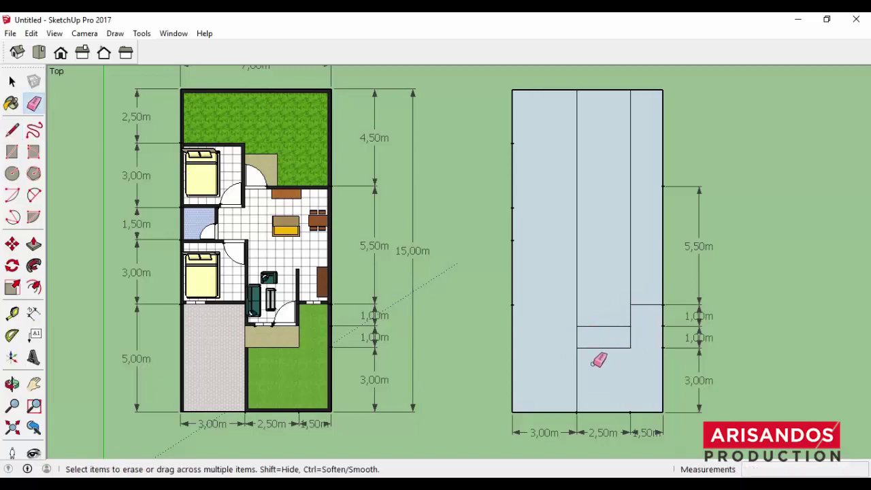
pyautogui.press('l')
pyautogui.click(512, 143)
pyautogui.click(578, 143)
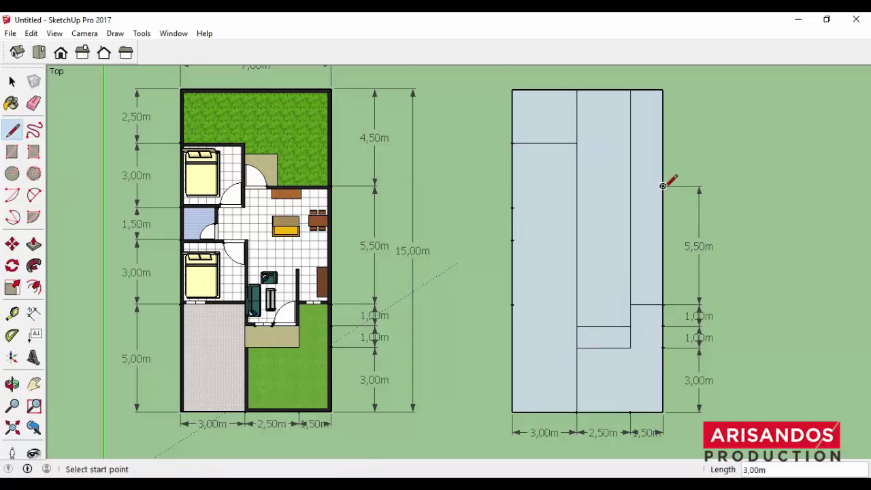
pyautogui.click(663, 186)
pyautogui.click(578, 186)
# Trim the divider tops and draw two 3,00 m room boundary lines on the left
pyautogui.press('e')
pyautogui.click(577, 115)
pyautogui.click(630, 140)
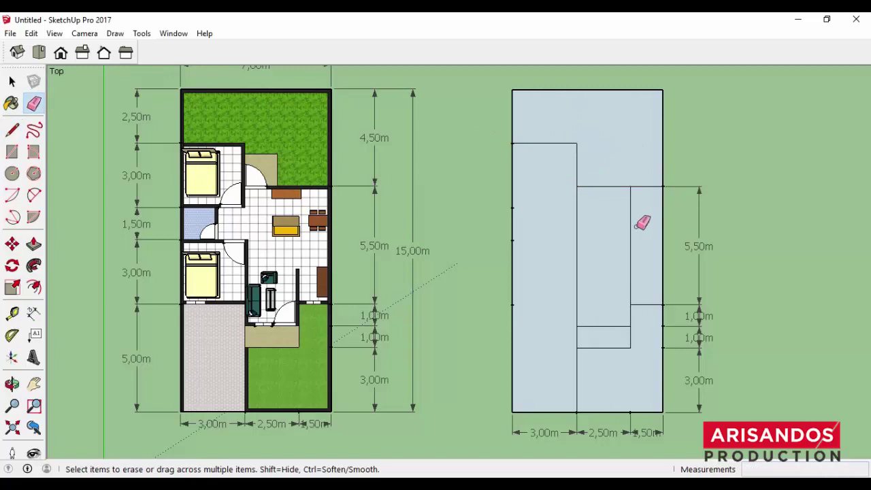
pyautogui.click(631, 235)
pyautogui.press('l')
pyautogui.click(512, 305)
pyautogui.click(578, 305)
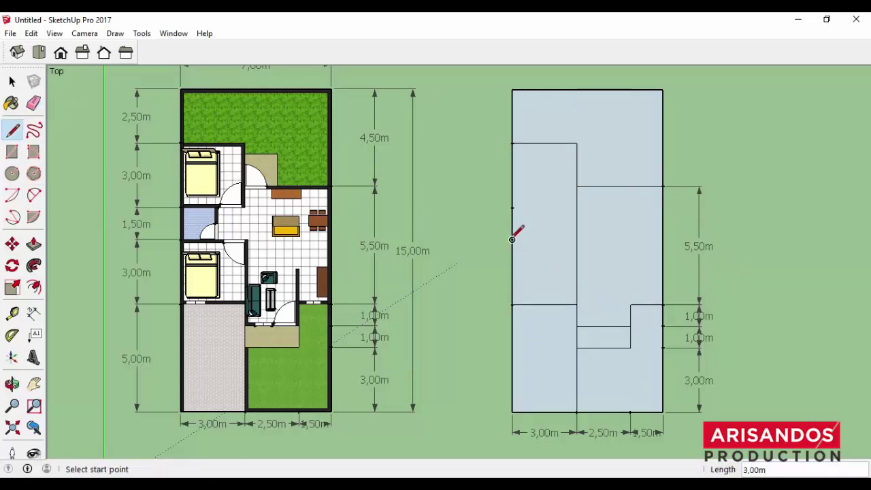
pyautogui.click(513, 241)
pyautogui.click(578, 240)
# Mark 1 m from the left wall and draw the short bathroom divider
pyautogui.press('t')
pyautogui.click(512, 208)
pyautogui.write('1,7')
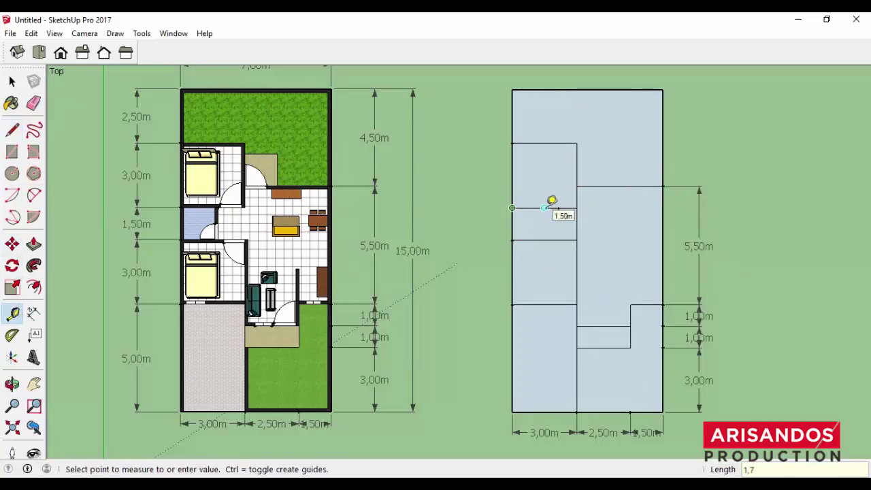
pyautogui.press('Return')
pyautogui.press('l')
pyautogui.click(549, 208)
pyautogui.click(549, 240)
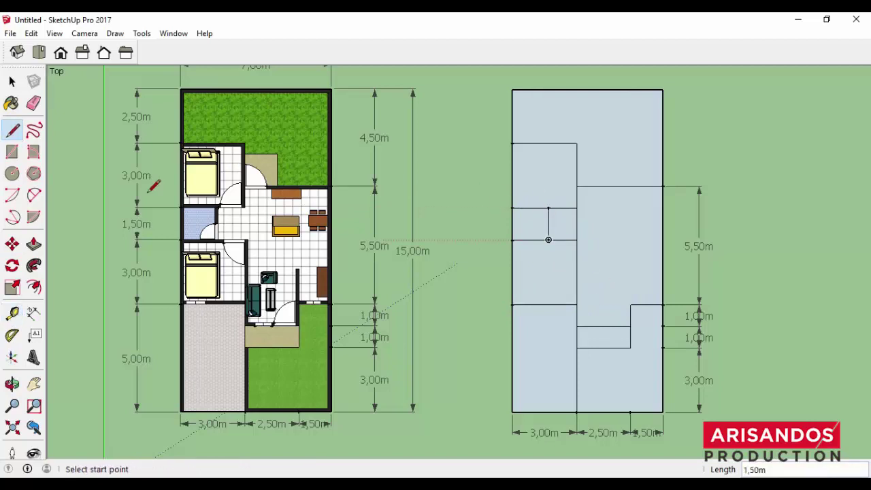
pyautogui.press('e')
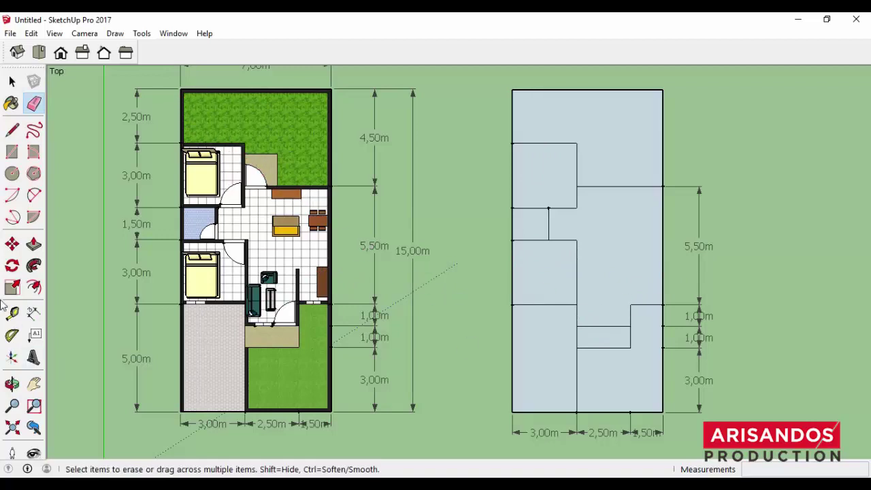
# Inset the first room face and the upper room face by 0,15 m
pyautogui.click(36, 288)
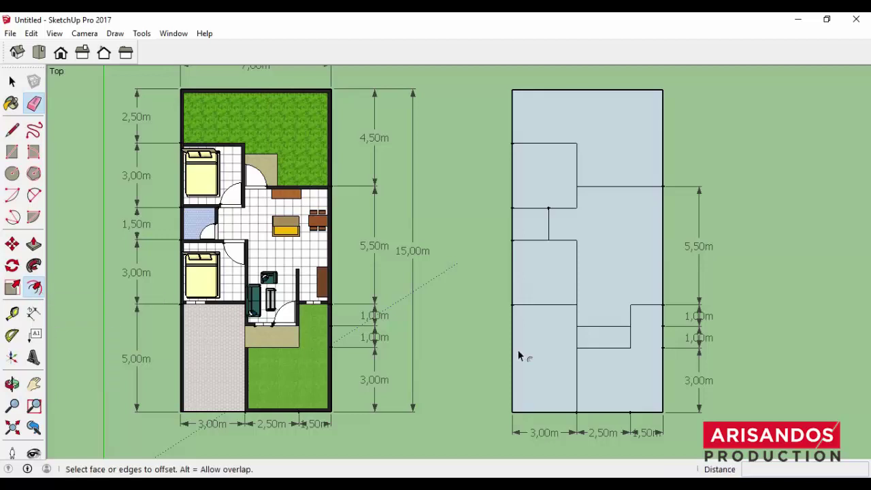
pyautogui.scroll(1, 599, 327)
pyautogui.scroll(1, 596, 324)
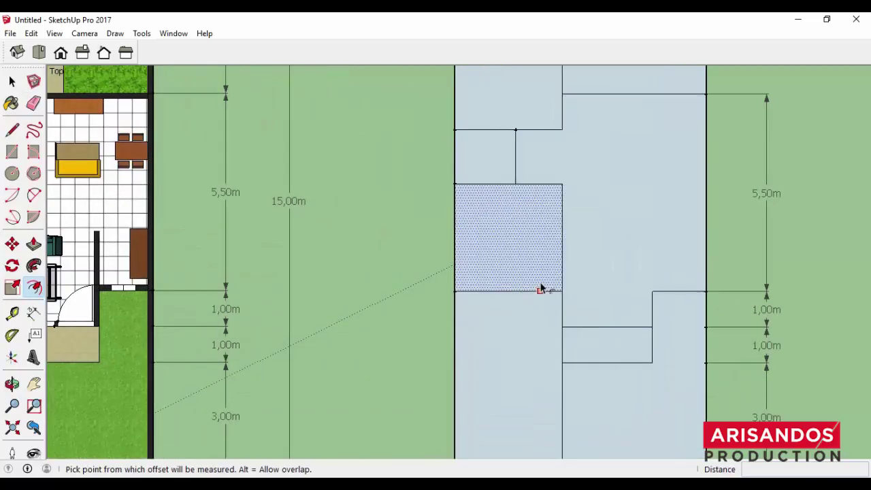
pyautogui.click(539, 290)
pyautogui.write('0,1')
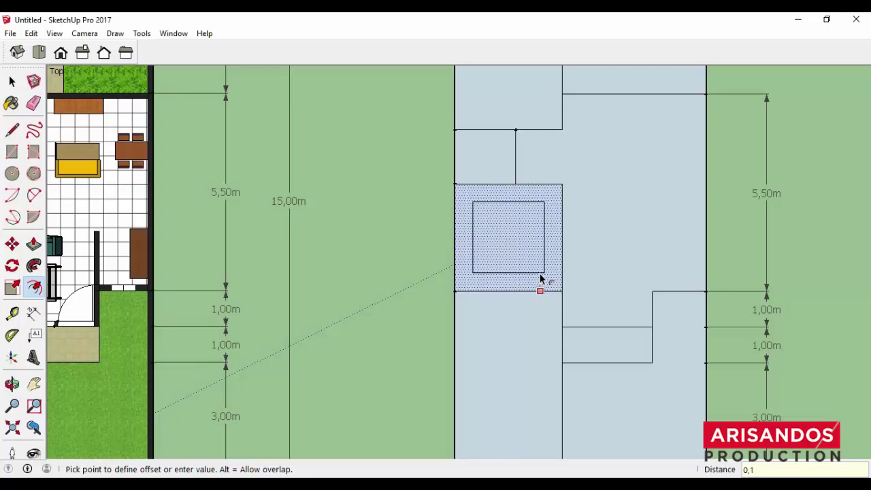
pyautogui.write('5')
pyautogui.press('Return')
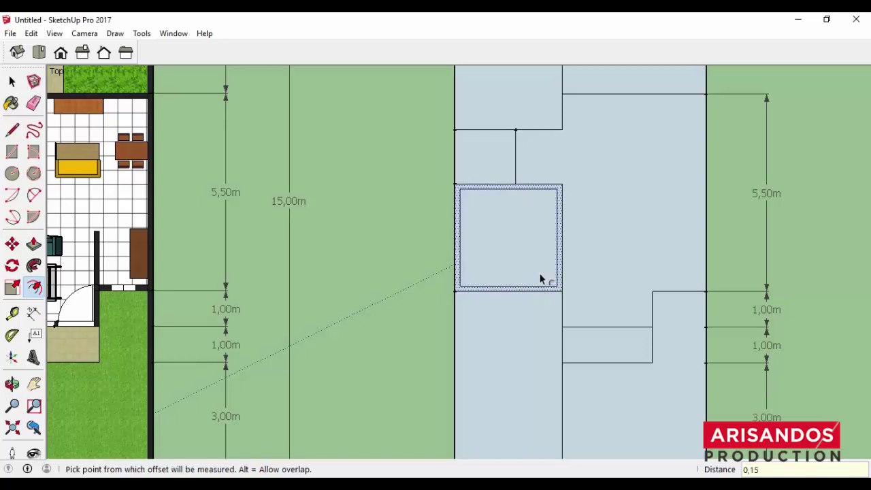
pyautogui.scroll(1, 524, 109)
pyautogui.scroll(1, 534, 146)
pyautogui.click(539, 151)
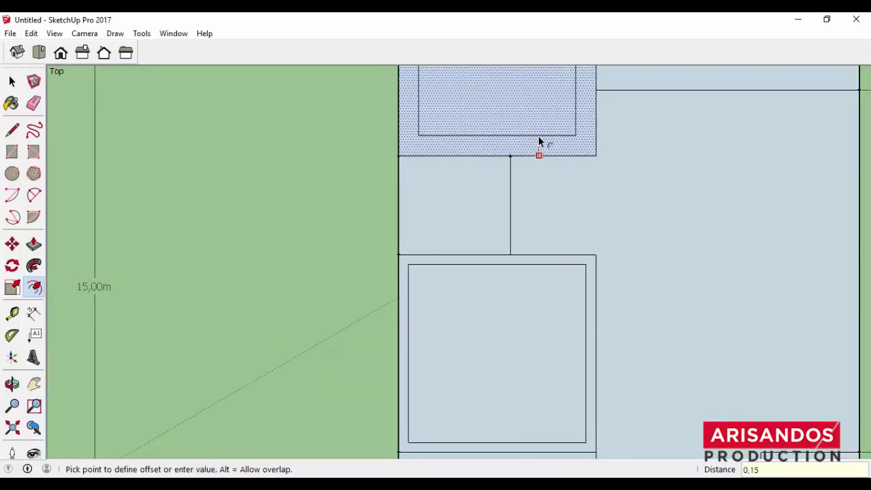
pyautogui.press('Return')
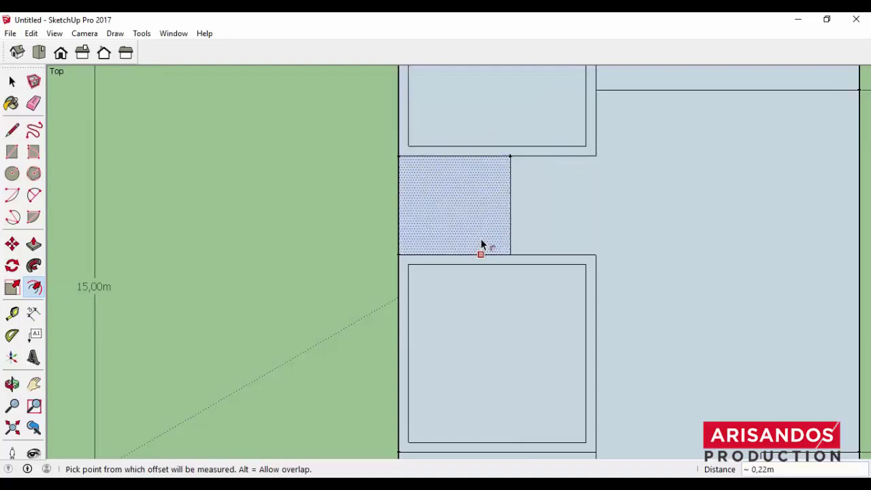
# Offset the middle room and the next upper room inward by 0,15 m
pyautogui.click(481, 245)
pyautogui.write('0,15')
pyautogui.press('Return')
pyautogui.press('h')
pyautogui.moveTo(383, 300); pyautogui.dragTo(208, 260)
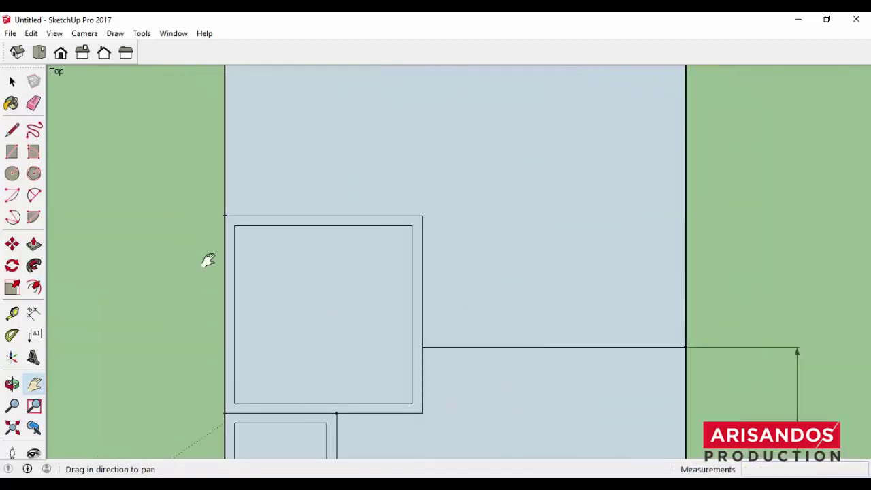
pyautogui.press('f')
pyautogui.click(533, 272)
pyautogui.write('0,15')
pyautogui.press('Return')
pyautogui.scroll(-3, 426, 265)
pyautogui.press('h')
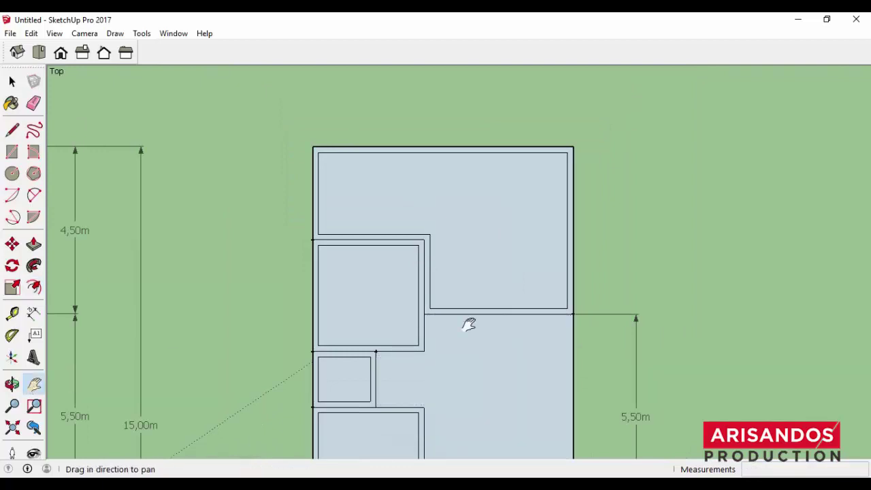
pyautogui.moveTo(469, 325); pyautogui.dragTo(439, 160)
# Offset the corridor and the lower rooms inward by 0,15 m
pyautogui.click(34, 286)
pyautogui.click(464, 252)
pyautogui.write('0,')
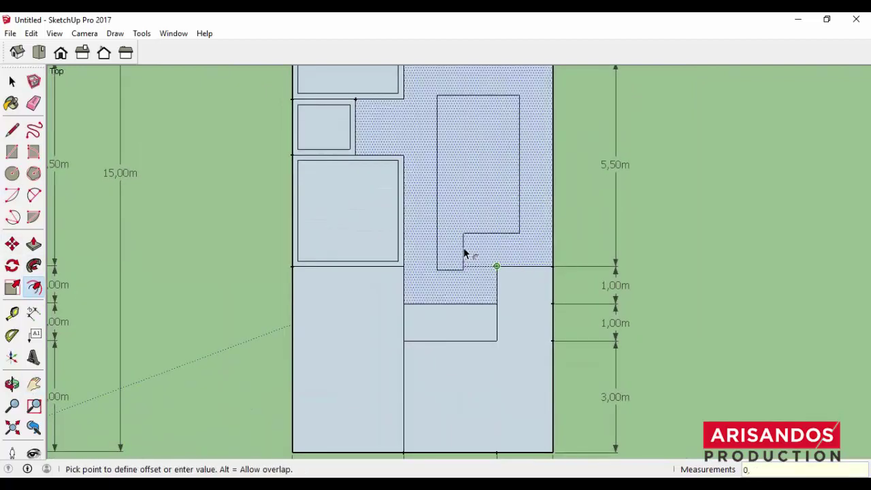
pyautogui.write('15')
pyautogui.press('Return')
pyautogui.click(470, 443)
pyautogui.write('0,15')
pyautogui.press('Return')
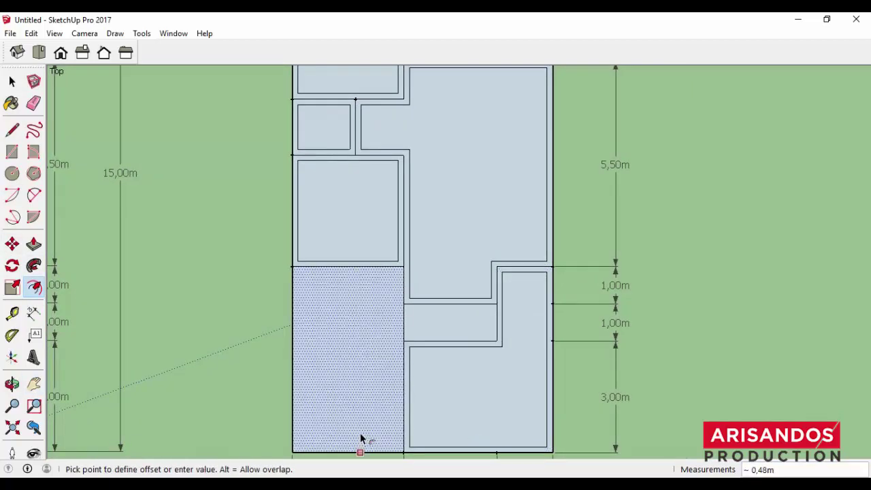
pyautogui.write('0,15')
pyautogui.press('Return')
pyautogui.scroll(-2, 408, 379)
pyautogui.scroll(-1, 412, 230)
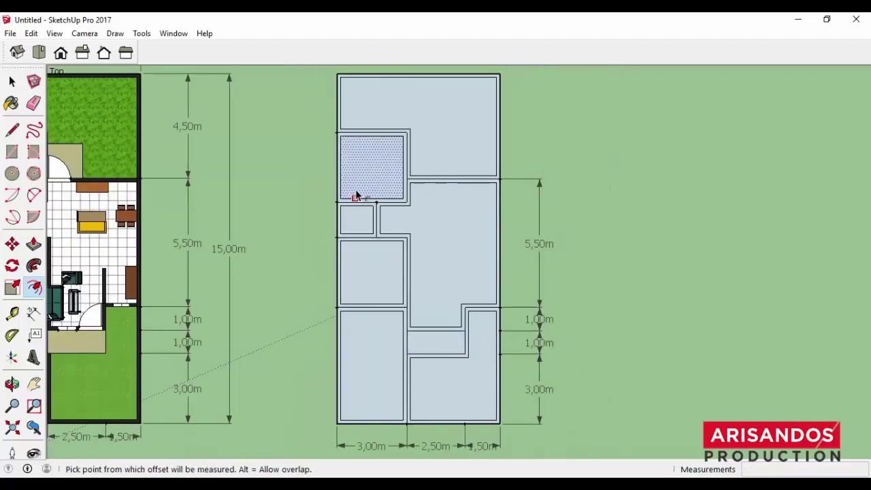
pyautogui.scroll(1, 355, 197)
pyautogui.click(12, 130)
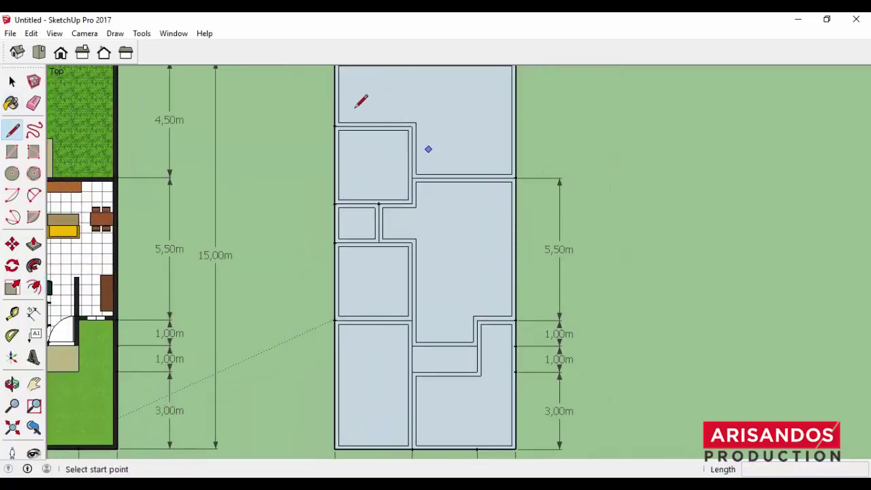
# Draw two wall-closing lines from the upper-left wall corners
pyautogui.scroll(2, 342, 119)
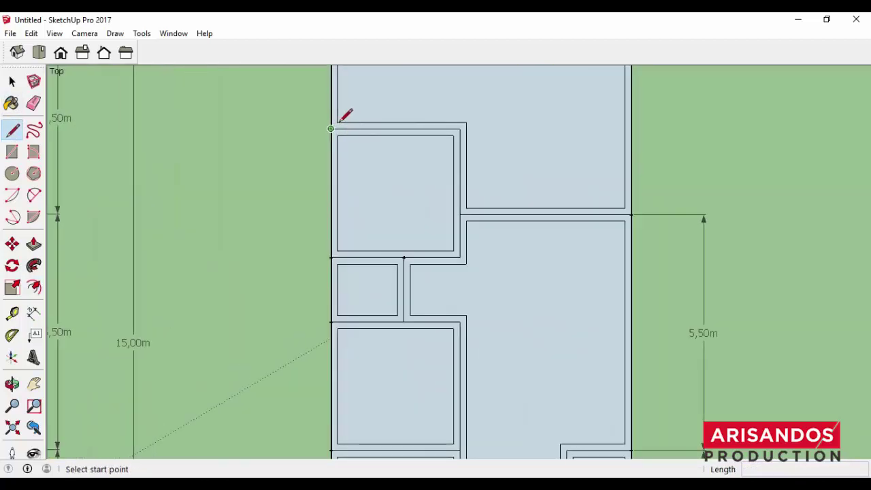
pyautogui.click(331, 129)
pyautogui.click(331, 258)
pyautogui.click(332, 323)
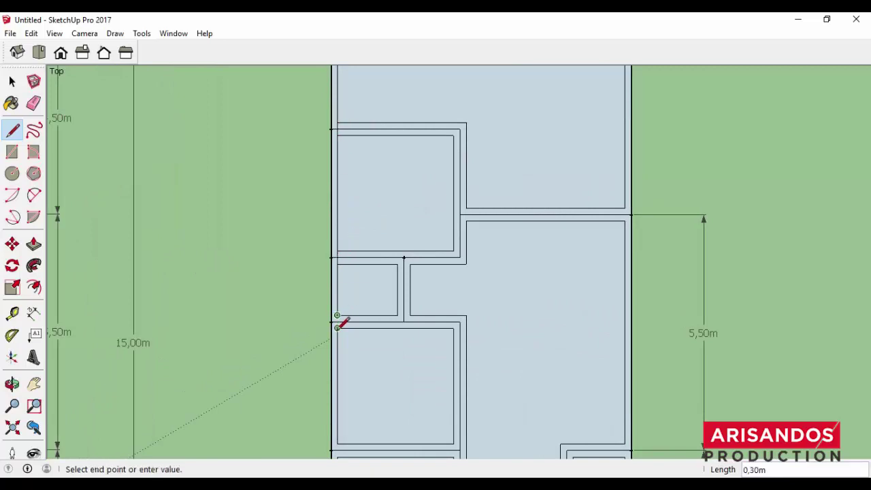
pyautogui.click(627, 211)
# Erase the short vertical edge inside the wall band
pyautogui.scroll(2, 514, 216)
pyautogui.scroll(-3, 442, 198)
pyautogui.scroll(2, 408, 163)
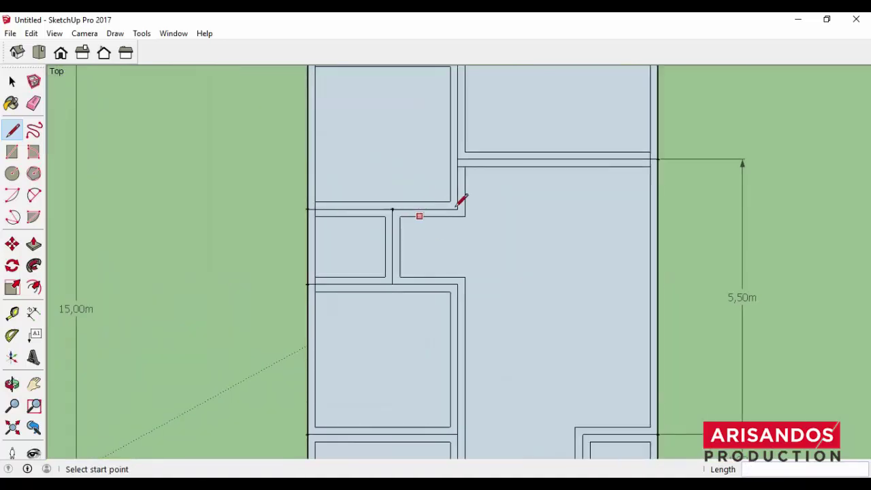
pyautogui.scroll(-3, 492, 164)
pyautogui.scroll(1, 494, 317)
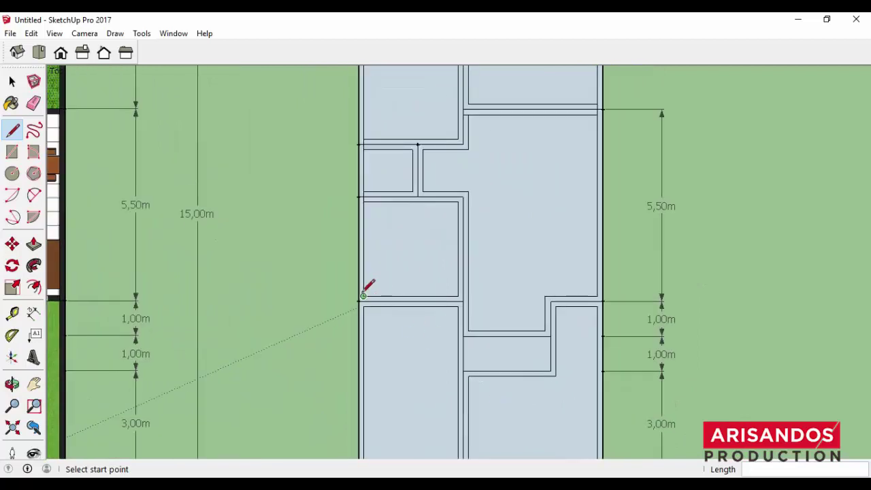
pyautogui.scroll(2, 439, 306)
pyautogui.scroll(-2, 470, 274)
pyautogui.press('e')
pyautogui.click(458, 318)
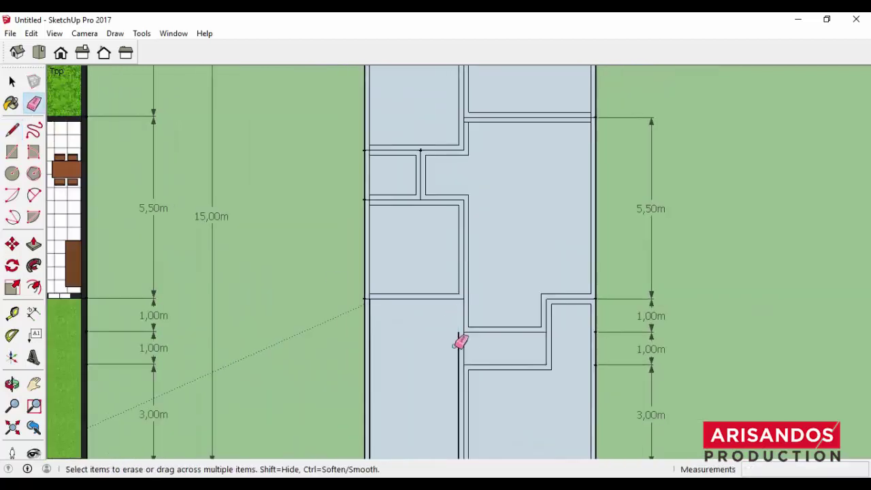
# Draw a 0,15 m line across the wall to close it
pyautogui.scroll(1, 466, 307)
pyautogui.scroll(2, 471, 256)
pyautogui.click(12, 129)
pyautogui.click(454, 316)
pyautogui.click(463, 317)
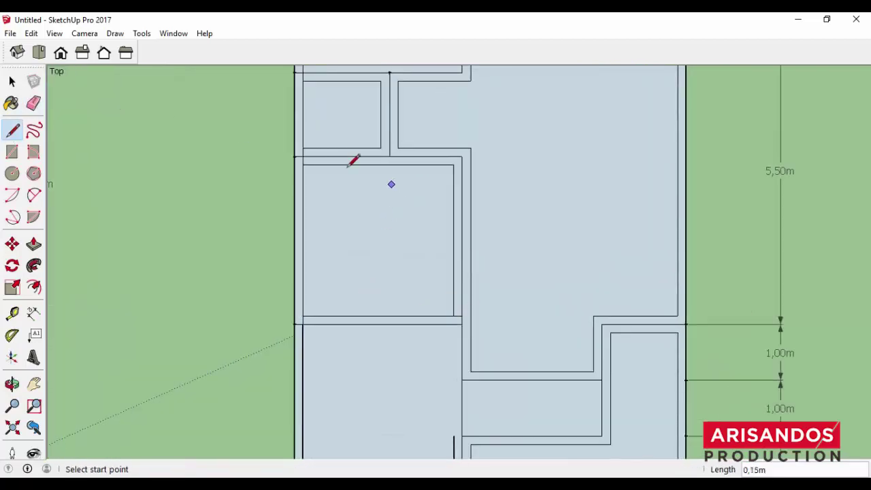
pyautogui.click(462, 156)
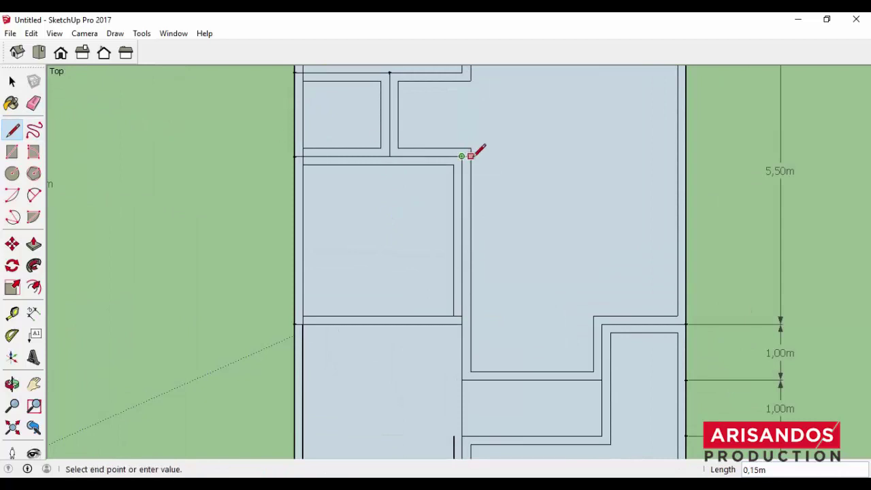
# Erase leftover interior wall edges near the small room
pyautogui.click(34, 103)
pyautogui.moveTo(429, 149); pyautogui.dragTo(421, 117)
pyautogui.scroll(1, 464, 85)
pyautogui.moveTo(464, 86); pyautogui.dragTo(412, 132)
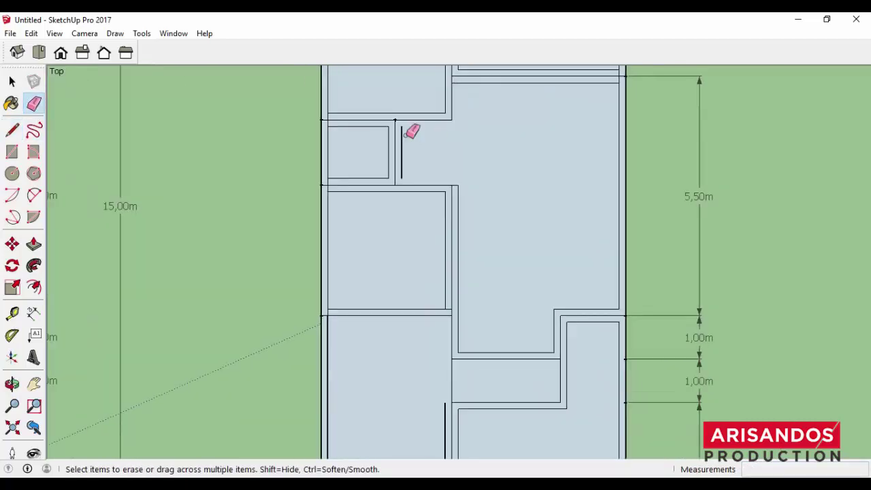
# Draw a line closing the wall gap down to the corridor edge
pyautogui.click(407, 146)
pyautogui.click(12, 129)
pyautogui.scroll(3, 384, 121)
pyautogui.click(389, 126)
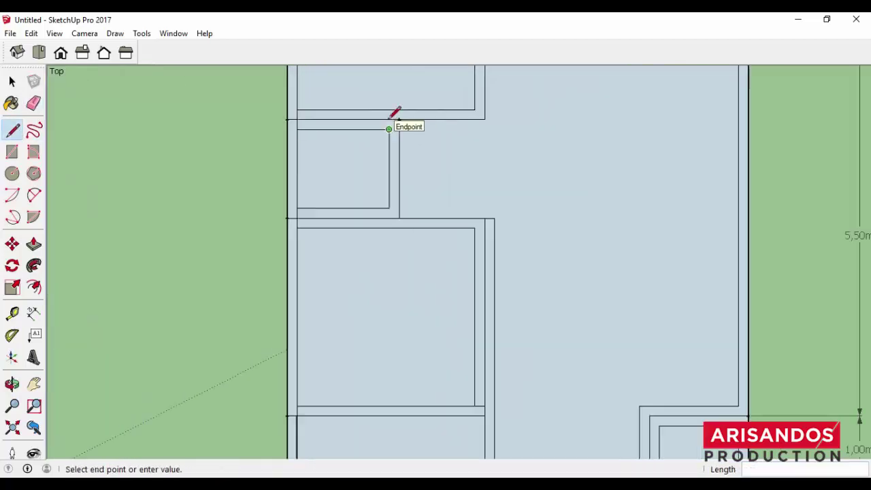
pyautogui.click(390, 218)
# Erase the small room's inner top, bottom and vertical lines and the left room's bottom line
pyautogui.press('e')
pyautogui.moveTo(288, 109); pyautogui.dragTo(408, 214)
pyautogui.scroll(1, 497, 278)
pyautogui.press('l')
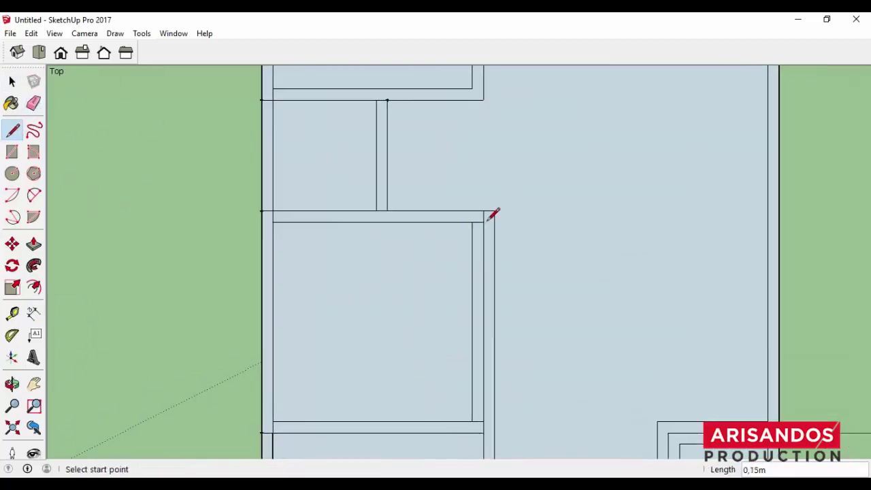
pyautogui.press('e')
pyautogui.click(471, 286)
pyautogui.scroll(-3, 456, 382)
pyautogui.scroll(-1, 453, 440)
pyautogui.scroll(2, 359, 342)
pyautogui.keyDown('shift'); pyautogui.moveTo(272, 354); pyautogui.dragTo(359, 342, button='middle'); pyautogui.keyUp('shift')
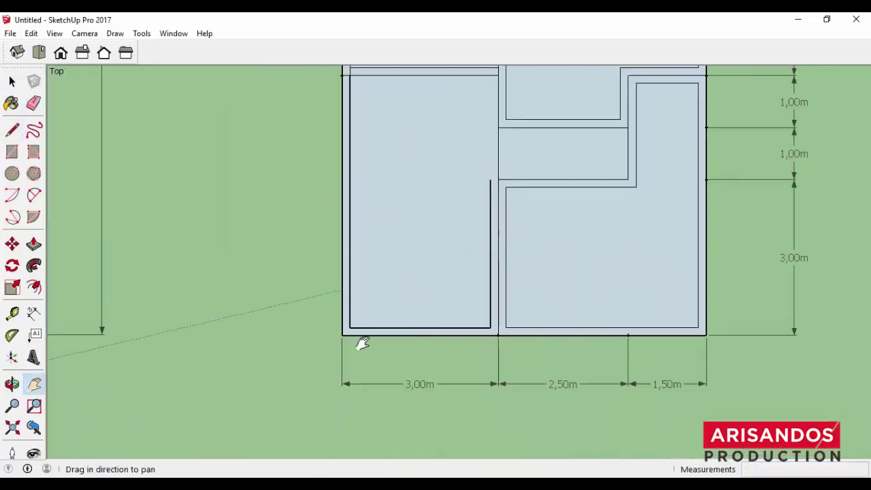
# Erase the left room's inner vertical line and the step's inner wall lines
pyautogui.press('l')
pyautogui.press('e')
pyautogui.moveTo(414, 341); pyautogui.dragTo(490, 315)
pyautogui.scroll(-2, 547, 261)
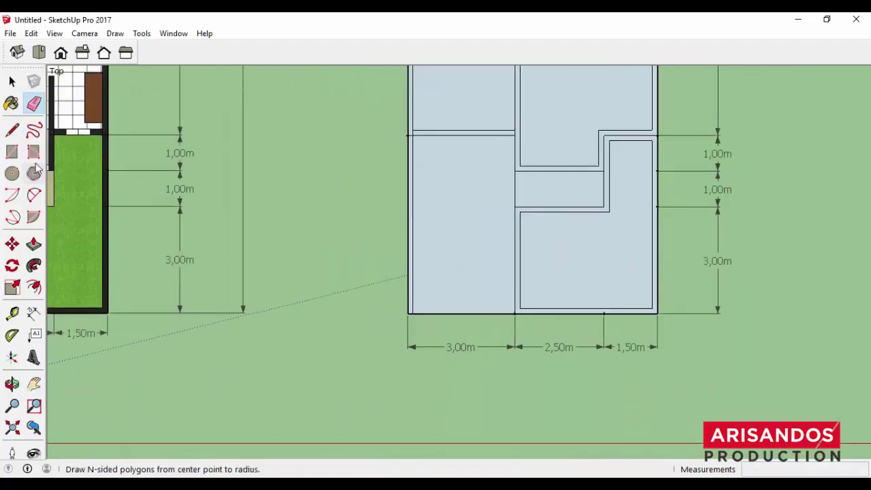
pyautogui.press('l')
pyautogui.scroll(2, 506, 214)
pyautogui.click(728, 102)
pyautogui.press('e')
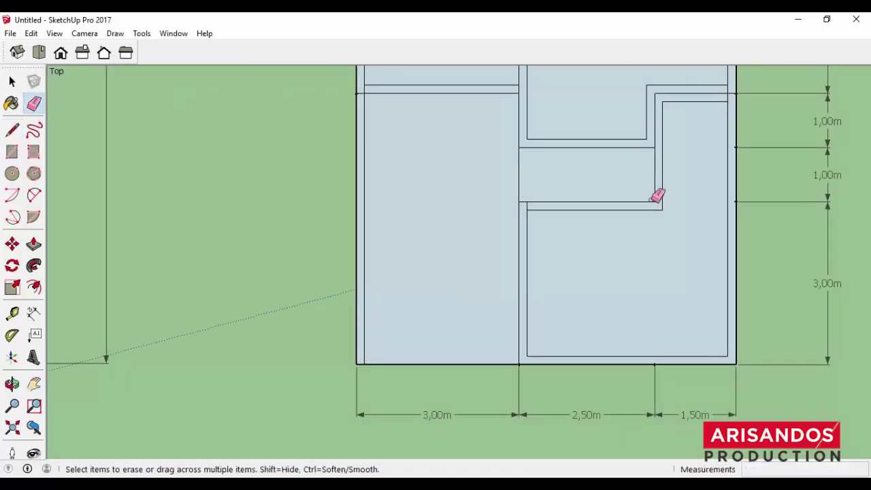
pyautogui.moveTo(657, 195); pyautogui.dragTo(669, 102)
pyautogui.scroll(-3, 653, 220)
# Bring the reference plan into view and erase leftover wall lines in the upper rooms
pyautogui.keyDown('shift'); pyautogui.moveTo(654, 220); pyautogui.dragTo(150, 344, button='middle'); pyautogui.keyUp('shift')
pyautogui.moveTo(150, 344); pyautogui.dragTo(130, 350)
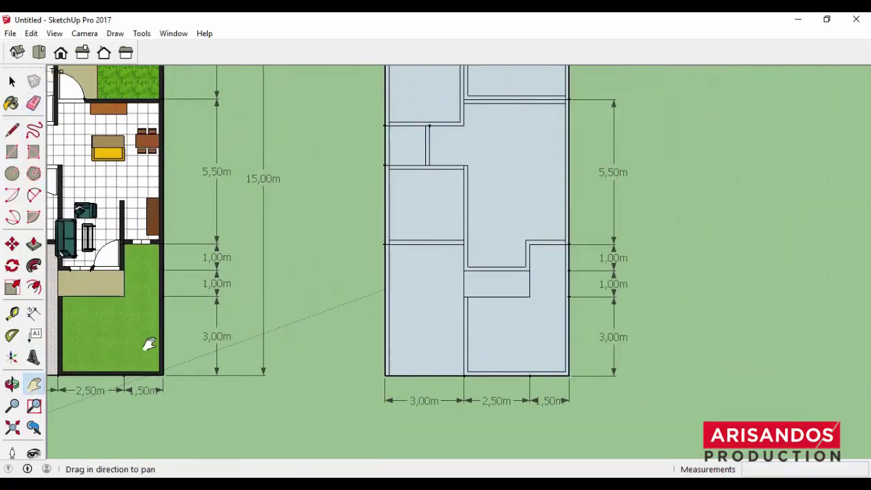
pyautogui.scroll(3, 469, 223)
pyautogui.press('e')
pyautogui.moveTo(399, 152); pyautogui.dragTo(519, 204)
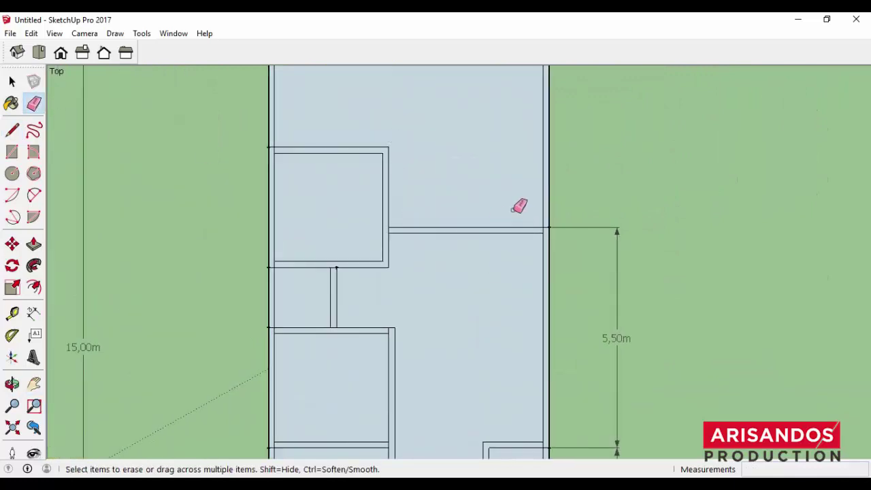
pyautogui.scroll(-3, 520, 204)
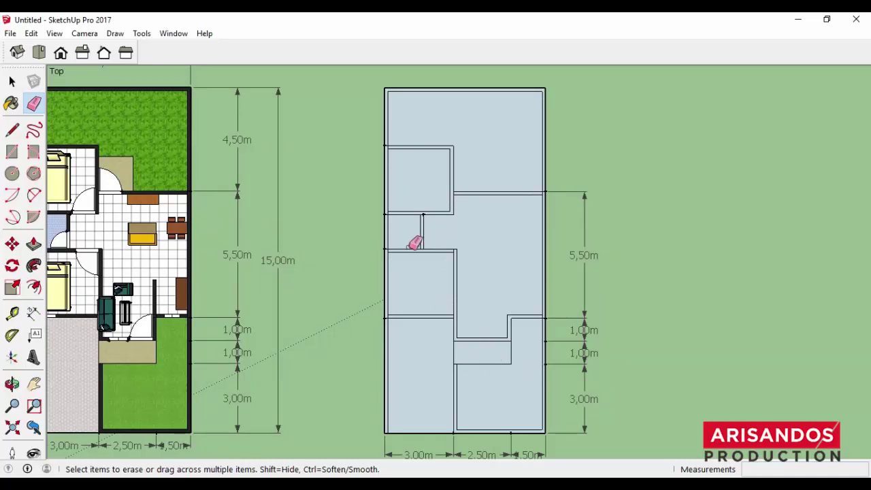
# Draw the first door's thin leaf rectangle and mark its opening with a guide point
pyautogui.scroll(2, 446, 205)
pyautogui.scroll(2, 461, 188)
pyautogui.scroll(1, 461, 188)
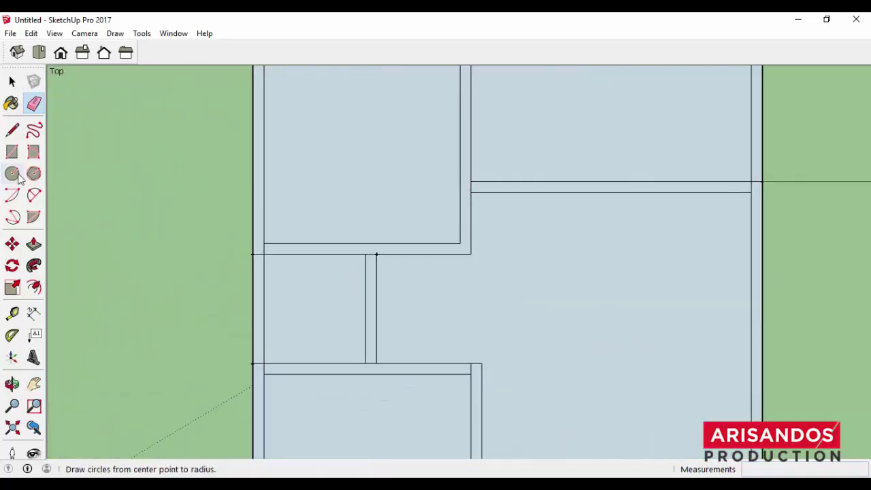
pyautogui.click(13, 151)
pyautogui.click(460, 243)
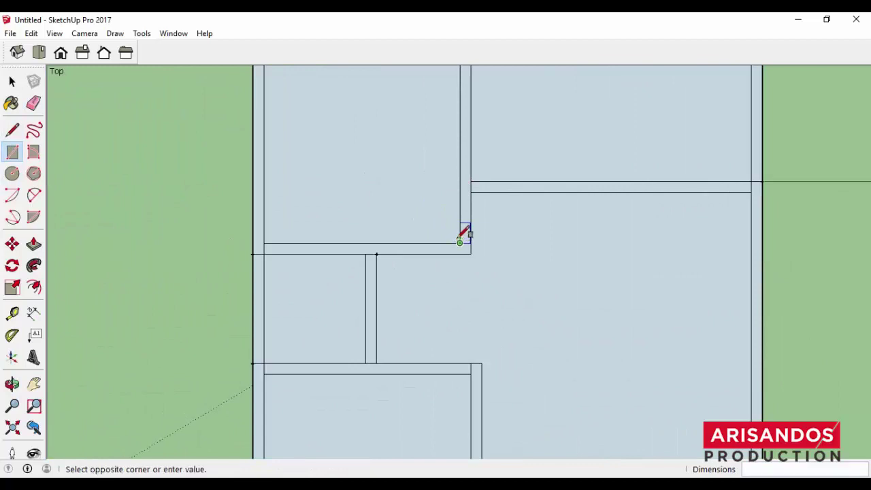
pyautogui.click(458, 171)
pyautogui.click(13, 313)
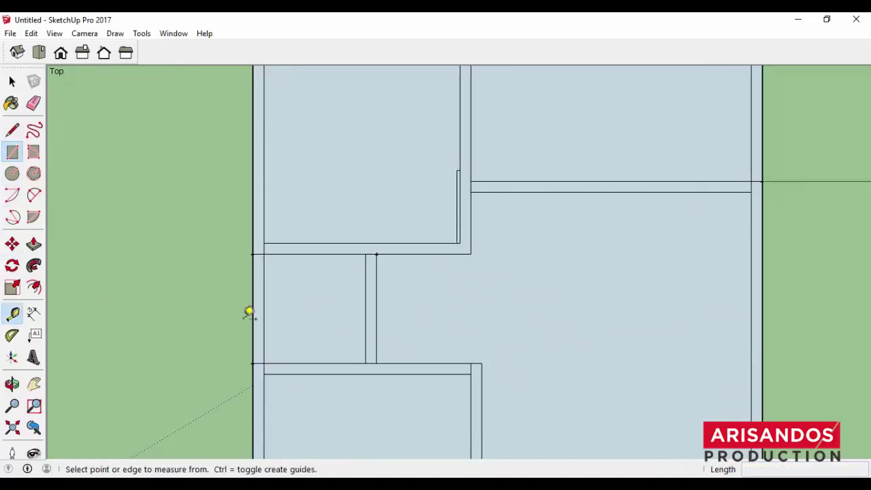
pyautogui.click(468, 235)
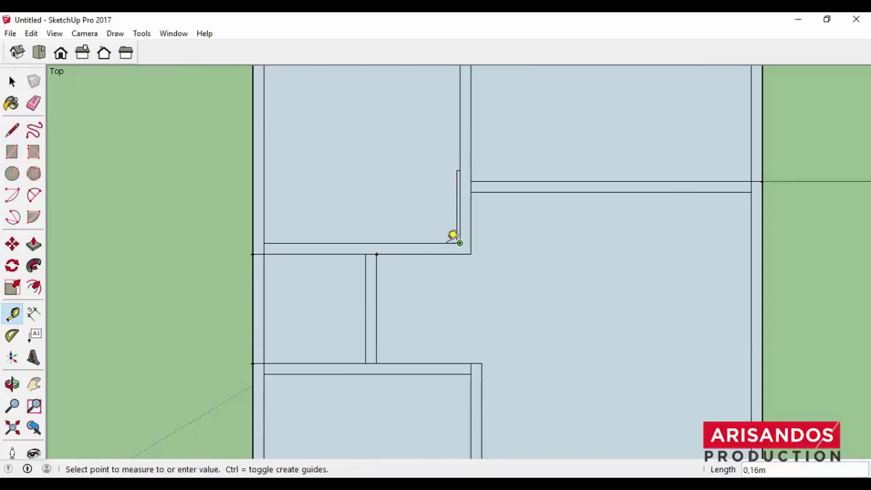
pyautogui.click(410, 236)
pyautogui.write('1')
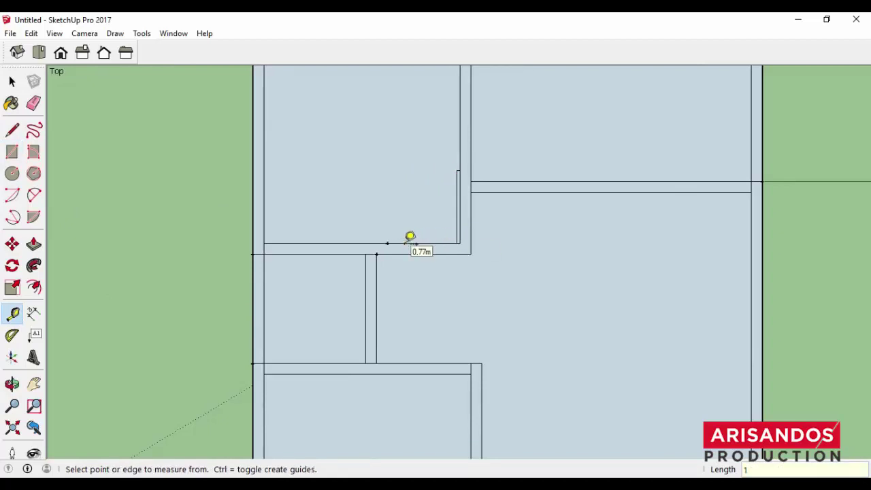
# Draw a short edge across the wall and the first door's quarter-circle swing arc
pyautogui.click(12, 129)
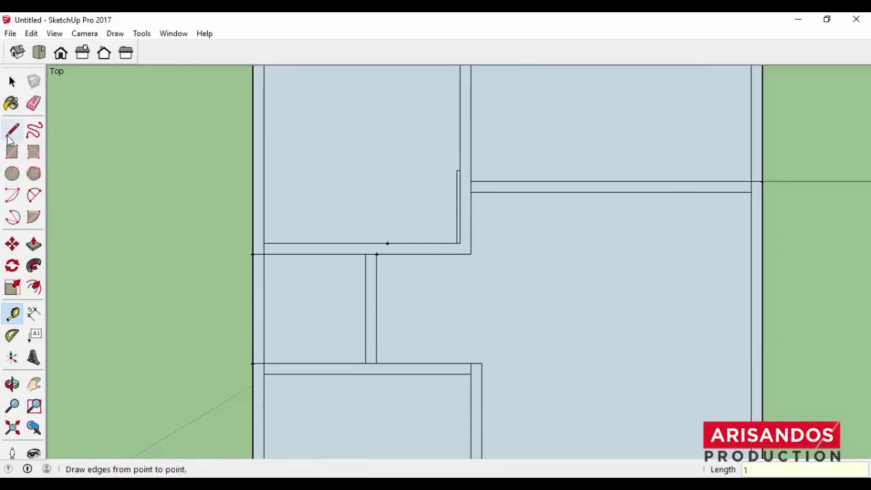
pyautogui.click(387, 243)
pyautogui.click(388, 253)
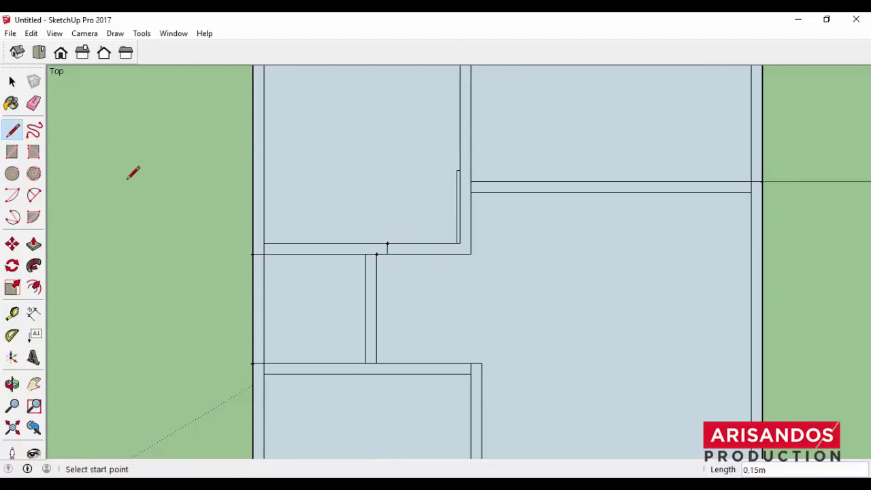
pyautogui.click(34, 195)
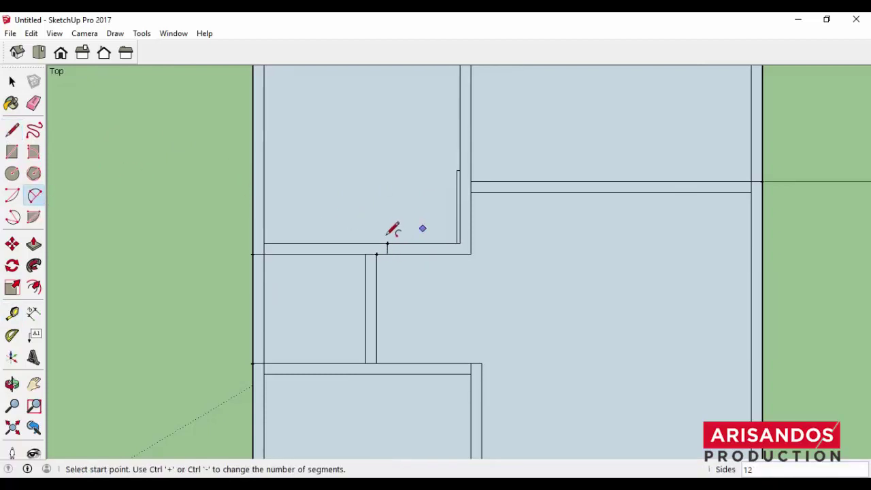
pyautogui.click(387, 243)
pyautogui.click(457, 170)
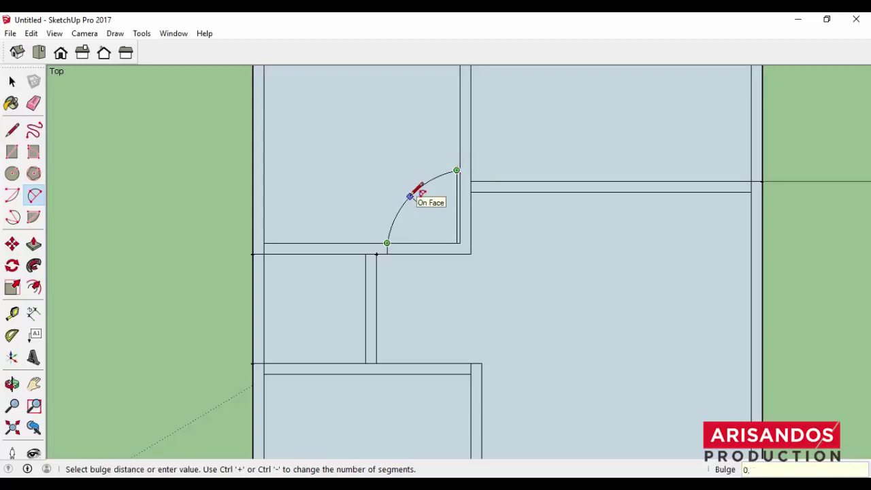
pyautogui.click(417, 193)
pyautogui.scroll(-1, 414, 190)
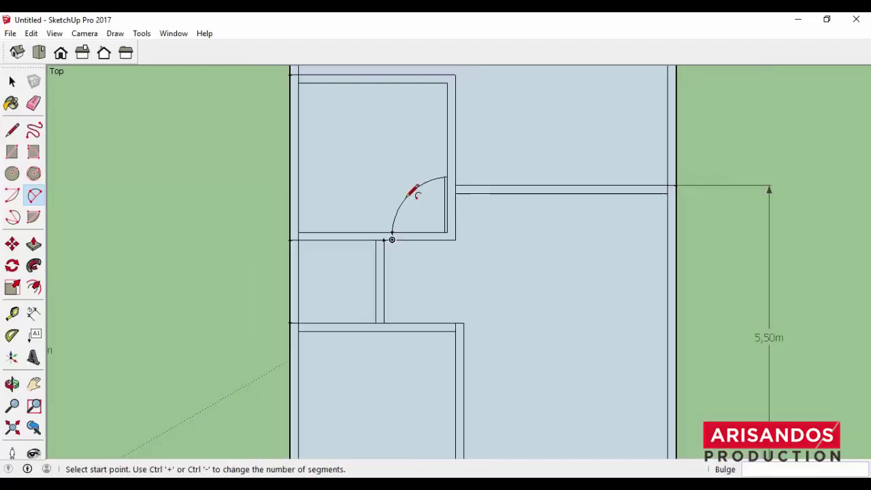
# Draw the lower room's door leaf and mark its opening across the wall
pyautogui.click(15, 154)
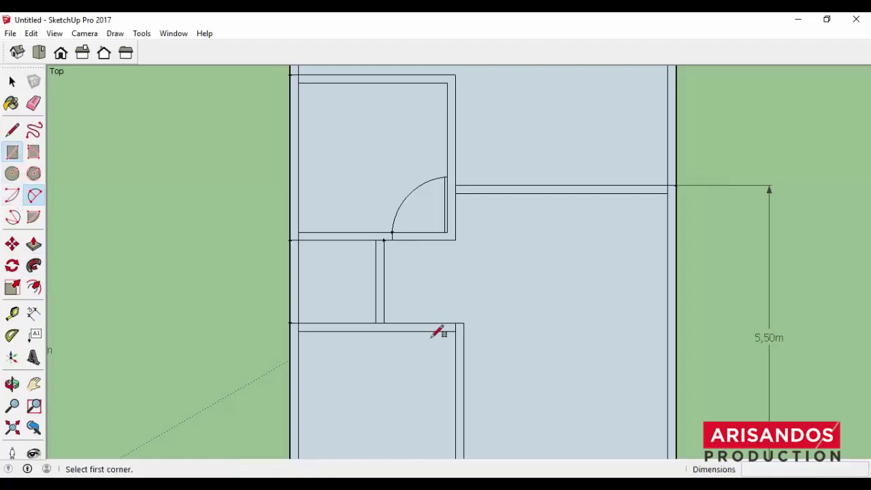
pyautogui.scroll(1, 448, 343)
pyautogui.click(461, 320)
pyautogui.write('1;0,0')
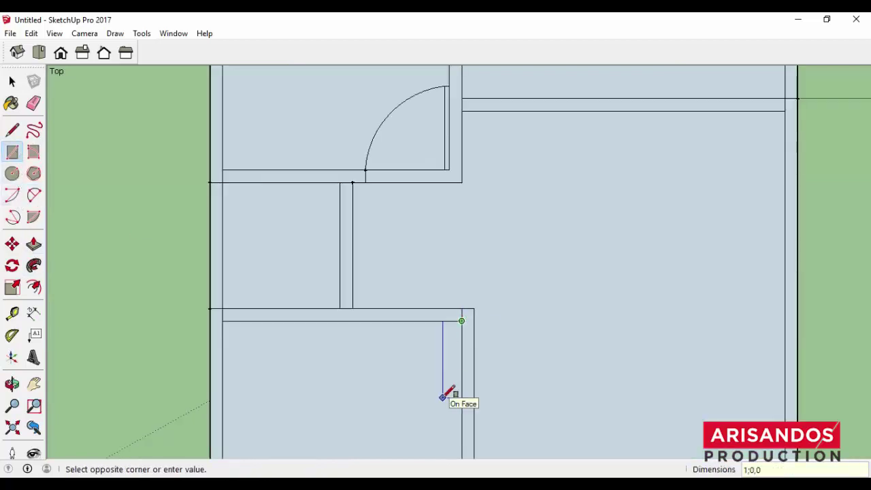
pyautogui.press('Return')
pyautogui.press('t')
pyautogui.scroll(1, 409, 313)
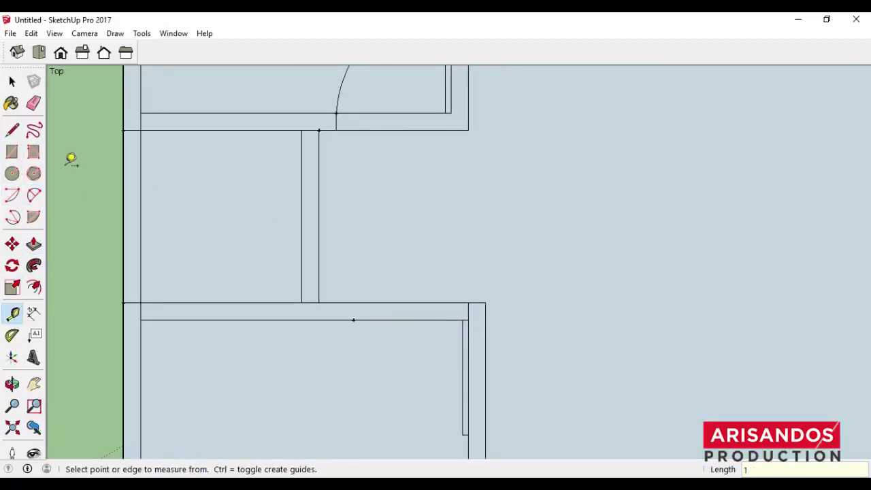
pyautogui.click(12, 129)
pyautogui.click(353, 320)
# Draw the lower room's swing arc from the opening point to the leaf tip
pyautogui.click(353, 303)
pyautogui.click(35, 194)
pyautogui.click(353, 320)
pyautogui.click(462, 435)
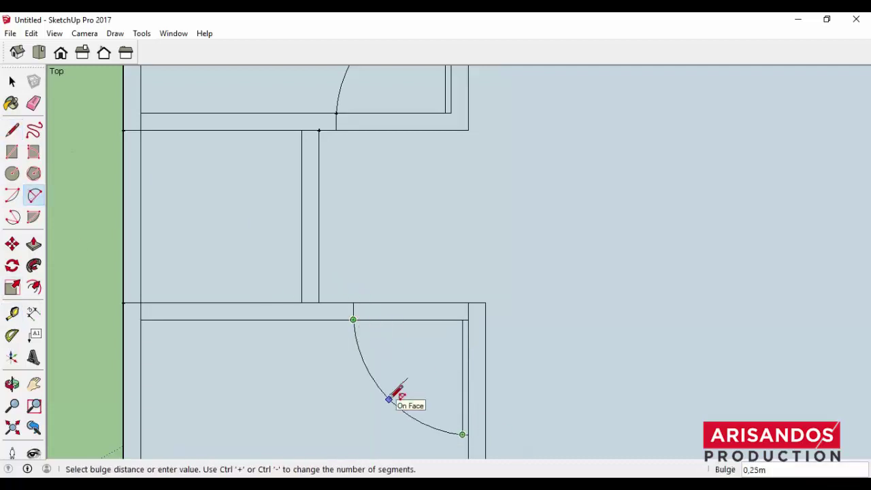
pyautogui.press('Return')
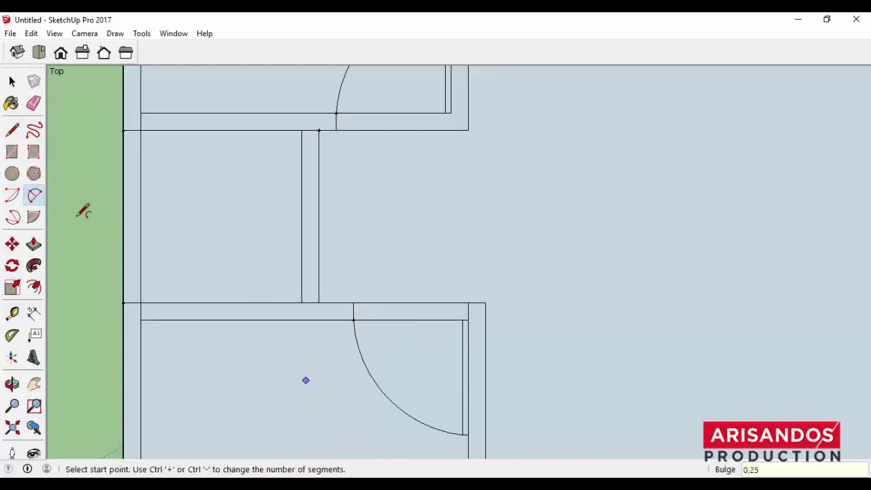
# Mark a 0,75 m door opening on the small room's wall with a short edge
pyautogui.press('t')
pyautogui.click(302, 303)
pyautogui.write('0,75')
pyautogui.press('Return')
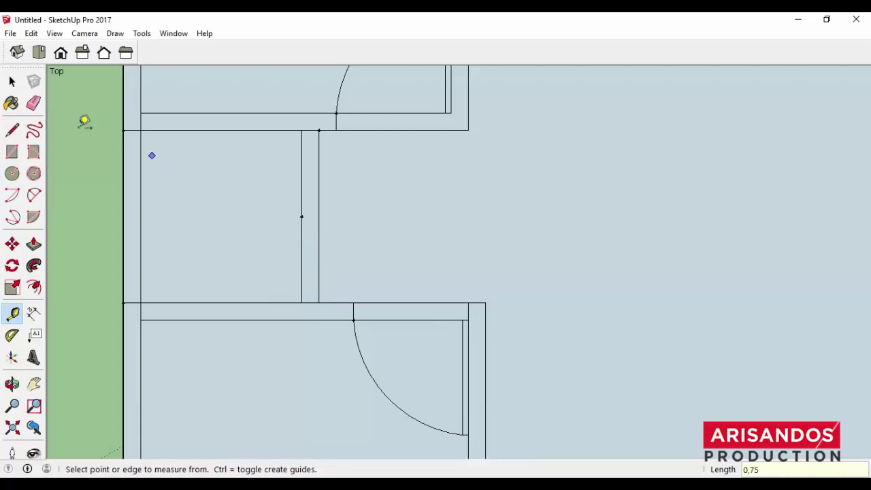
pyautogui.click(11, 129)
pyautogui.click(302, 217)
pyautogui.click(318, 216)
# Draw the small room's door leaf (size 005) and its quarter-circle swing arc
pyautogui.press('r')
pyautogui.click(125, 302)
pyautogui.write('0')
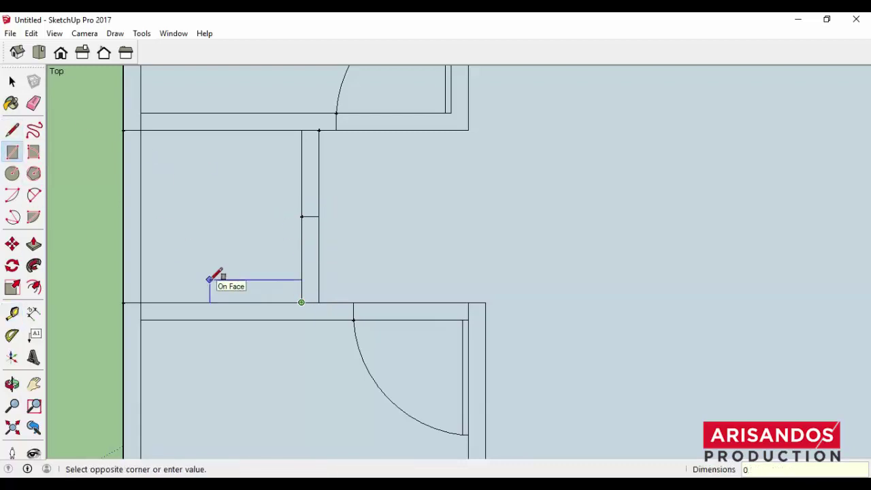
pyautogui.write('05')
pyautogui.press('Return')
pyautogui.press('p')
pyautogui.press('a')
pyautogui.click(215, 298)
pyautogui.click(302, 217)
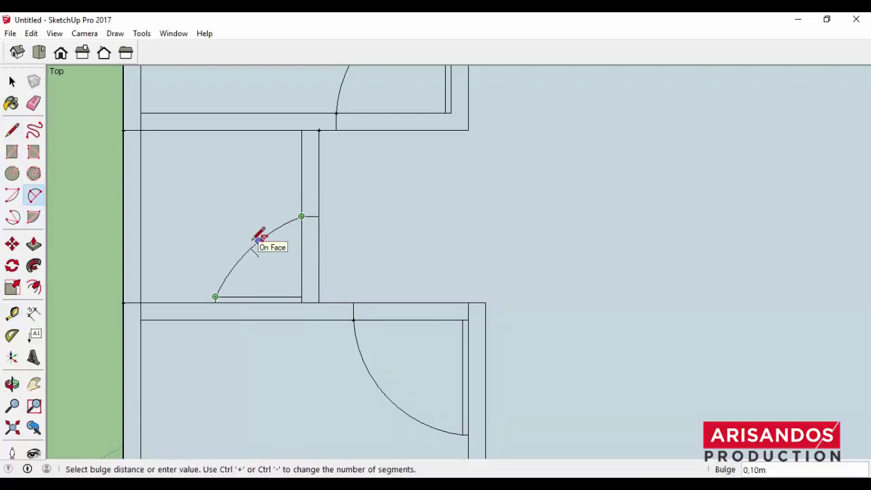
pyautogui.click(259, 235)
pyautogui.scroll(-3, 240, 242)
# Draw a 1,5 by 1,5 rectangle from the top room's wall corner
pyautogui.press('r')
pyautogui.click(332, 149)
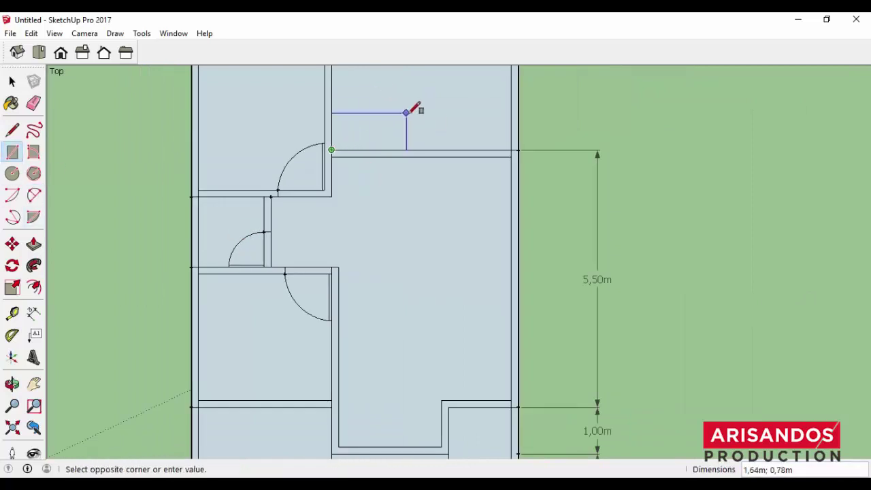
pyautogui.write('1,5;')
pyautogui.press('Return')
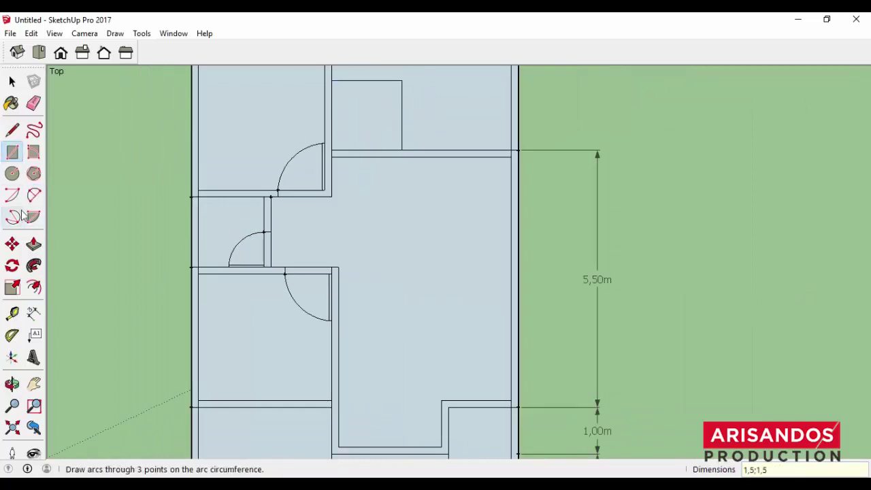
pyautogui.click(331, 150)
pyautogui.press('Return')
pyautogui.scroll(3, 375, 152)
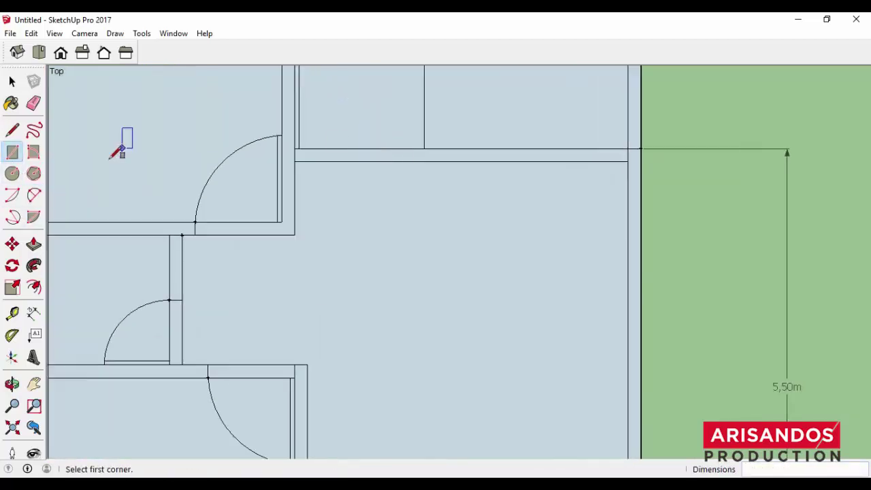
# Place a 1 m guide from the wall corner and draw a short edge across the wall
pyautogui.press('t')
pyautogui.click(295, 148)
pyautogui.write('1')
pyautogui.press('Return')
pyautogui.click(11, 130)
pyautogui.click(381, 148)
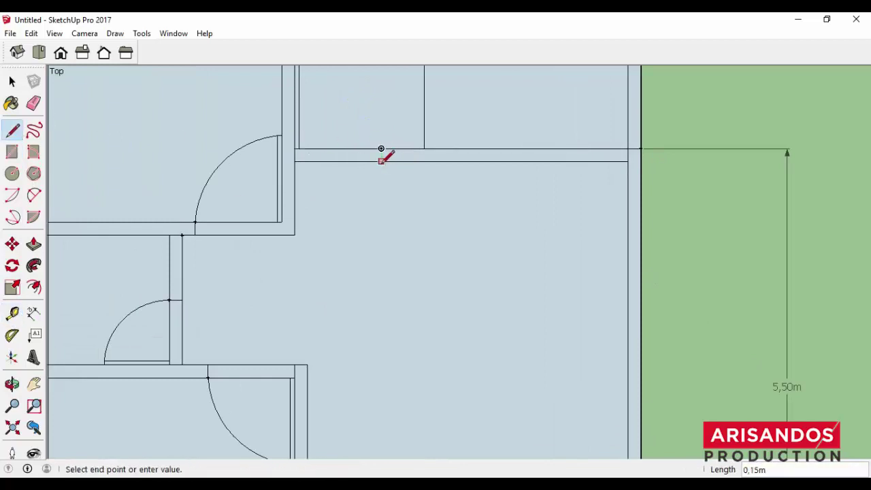
pyautogui.scroll(-2, 405, 205)
# Draw the door swing arc from the opening point to the leaf tip
pyautogui.click(33, 195)
pyautogui.click(389, 166)
pyautogui.click(332, 106)
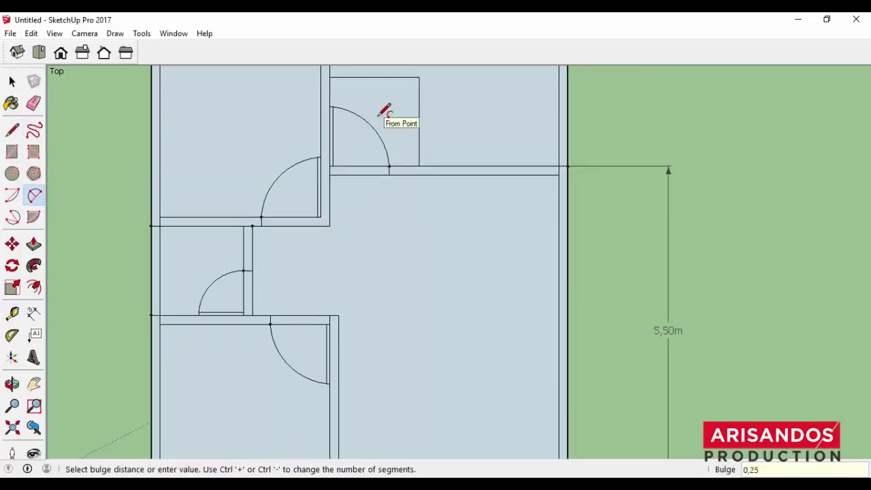
pyautogui.click(384, 111)
pyautogui.scroll(-2, 384, 204)
pyautogui.scroll(4, 422, 285)
# Draw the door leaf rectangle at the wall corner with a 05 size
pyautogui.press('l')
pyautogui.click(11, 151)
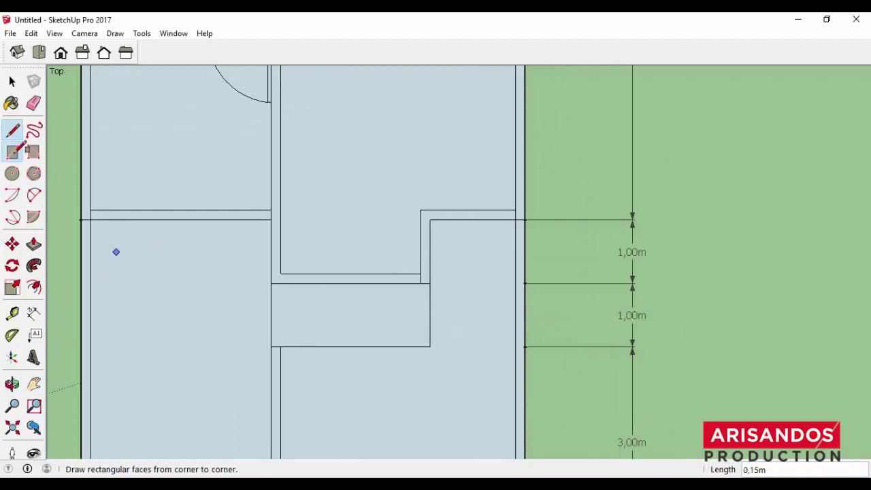
pyautogui.click(420, 274)
pyautogui.write('1;0,')
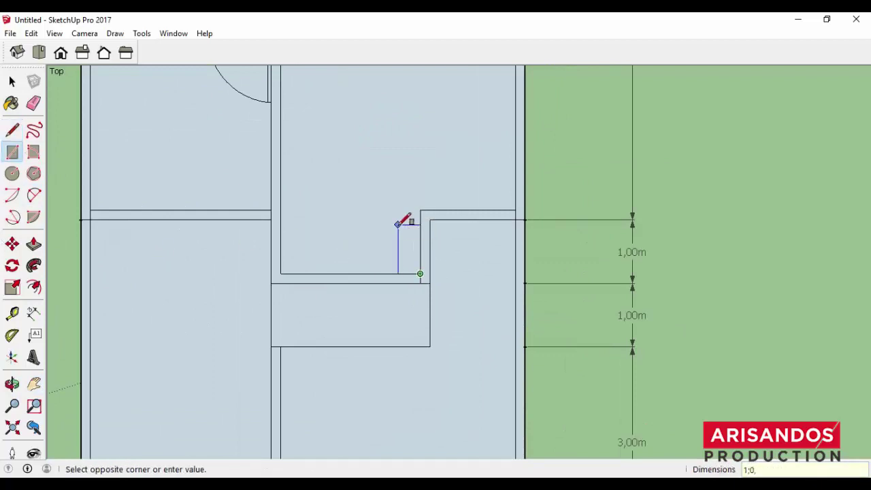
pyautogui.write('05')
pyautogui.press('Return')
# Draw a line across the wall and the second door's swing arc from the leaf corner
pyautogui.press('t')
pyautogui.scroll(2, 416, 286)
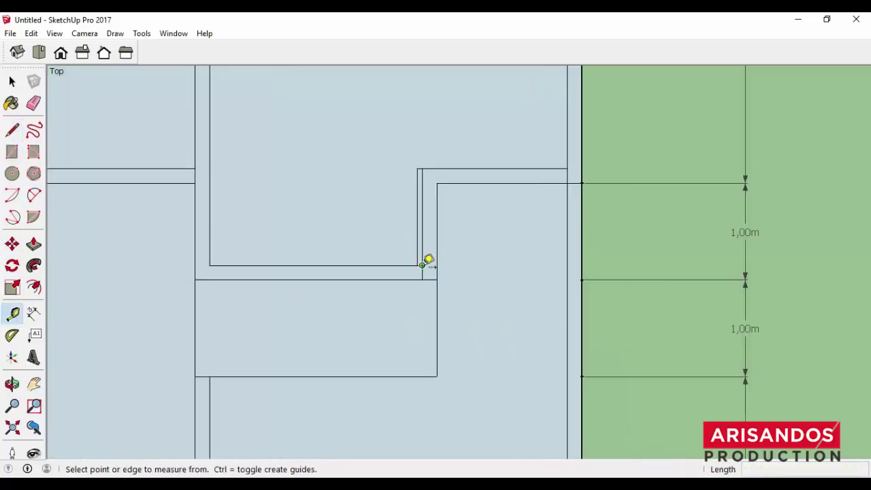
pyautogui.click(325, 266)
pyautogui.press('l')
pyautogui.click(325, 266)
pyautogui.press('a')
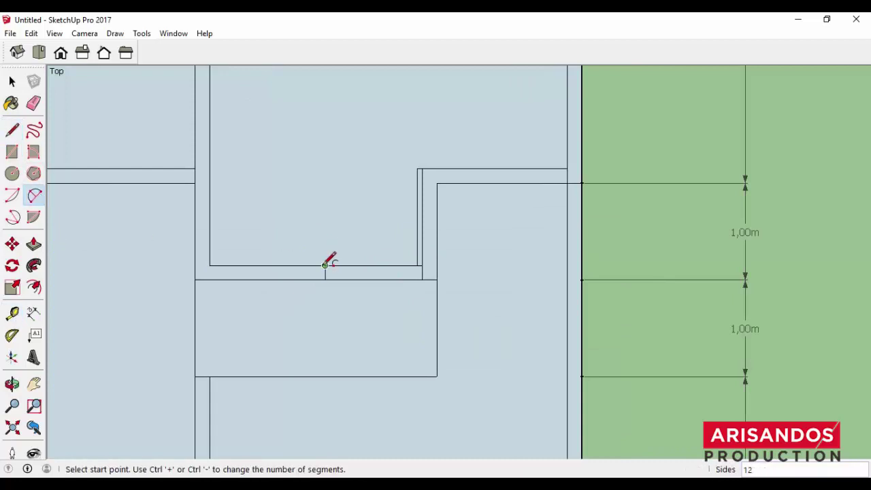
pyautogui.click(325, 265)
pyautogui.click(417, 168)
pyautogui.click(350, 172)
# Draw a 1,5 m wall line from the arc's end and close it back onto the wall
pyautogui.press('l')
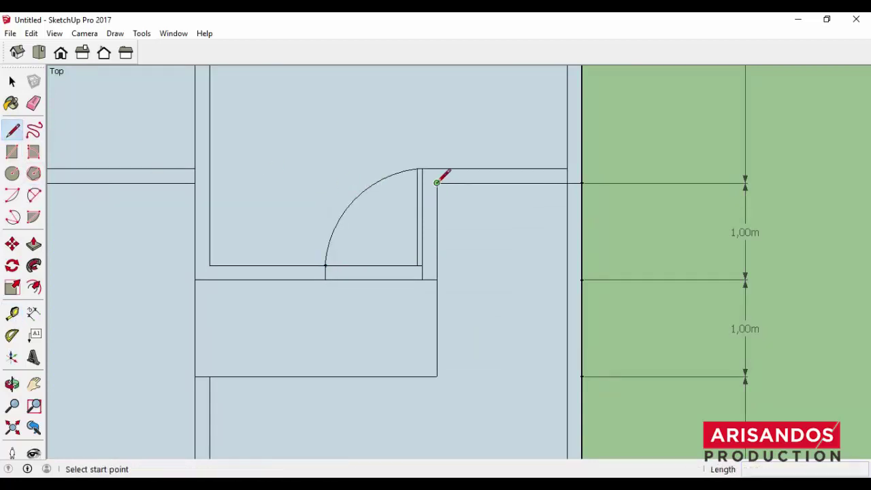
pyautogui.scroll(-2, 436, 176)
pyautogui.click(425, 178)
pyautogui.write('1,5')
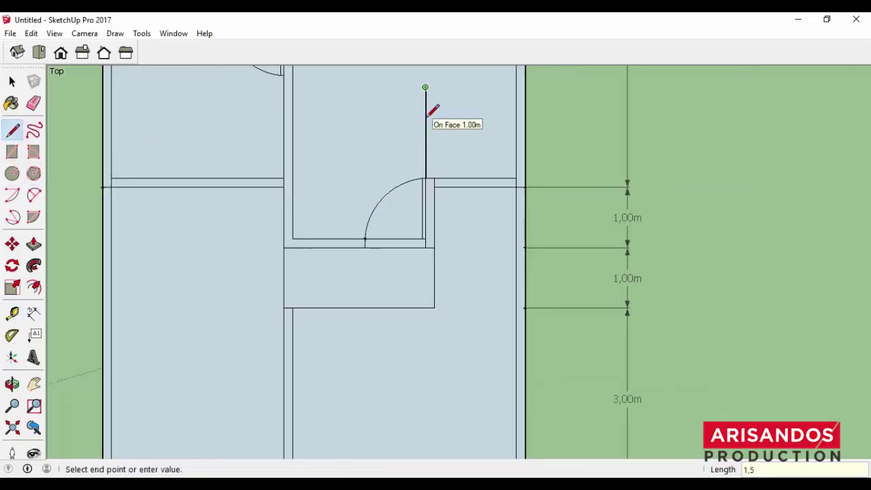
pyautogui.press('Return')
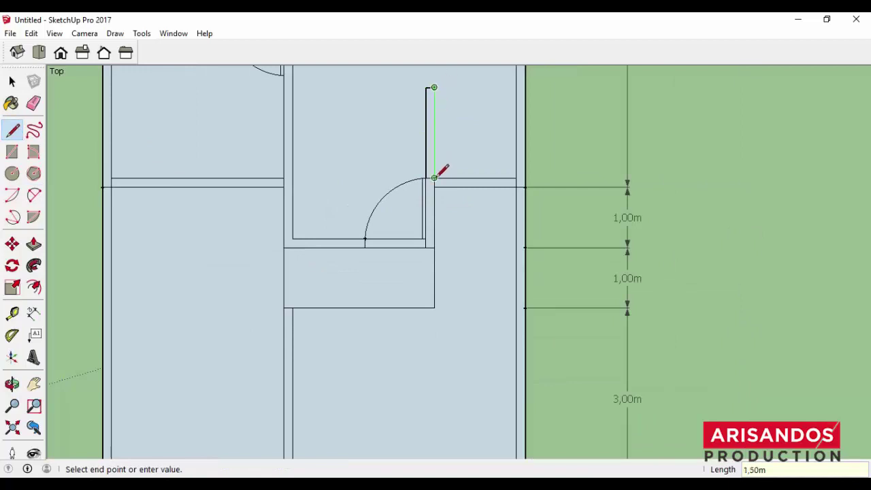
pyautogui.click(435, 178)
# Zoom out, pan onto the traced plan, and zoom back in on the door area
pyautogui.scroll(-2, 459, 225)
pyautogui.scroll(-1, 459, 229)
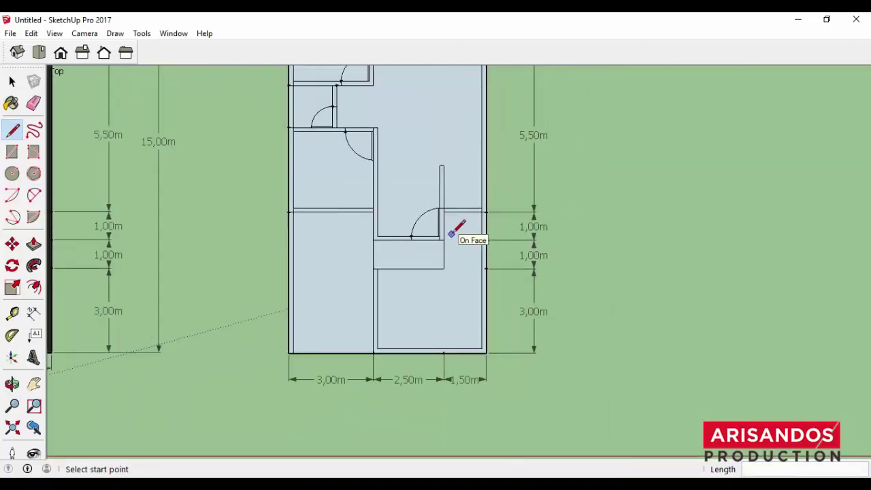
pyautogui.scroll(-1, 451, 234)
pyautogui.scroll(-1, 451, 234)
pyautogui.scroll(-1, 451, 235)
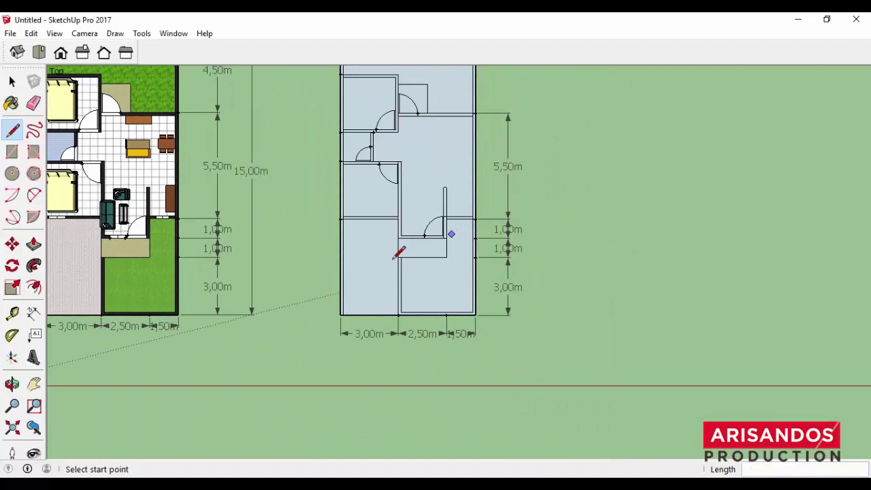
pyautogui.click(34, 385)
pyautogui.moveTo(373, 220); pyautogui.dragTo(356, 254)
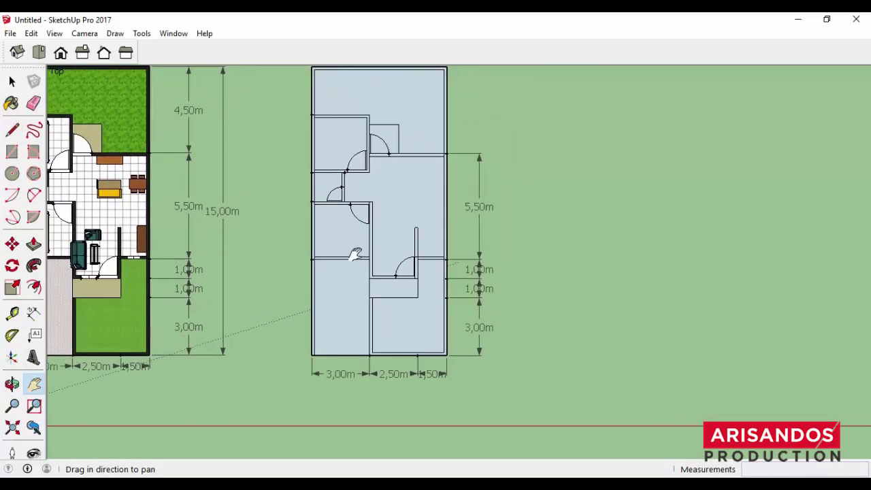
pyautogui.scroll(1, 388, 277)
pyautogui.scroll(1, 388, 277)
pyautogui.scroll(1, 387, 277)
pyautogui.scroll(1, 388, 277)
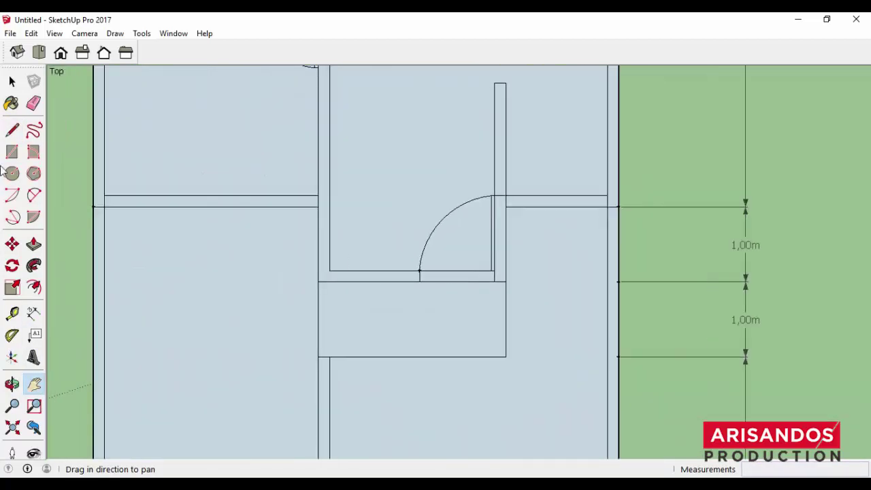
pyautogui.click(12, 130)
# Draw a short cross line beside the door arc and two cross lines splitting the wall
pyautogui.scroll(2, 259, 228)
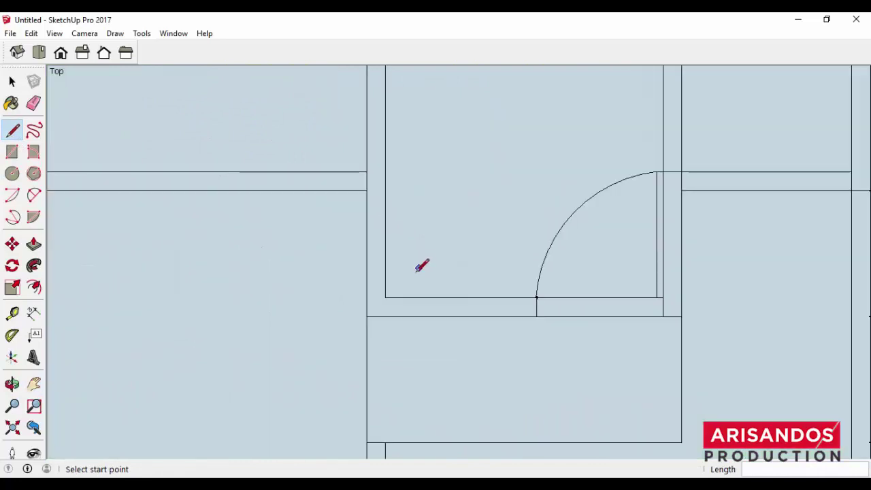
pyautogui.click(537, 297)
pyautogui.click(520, 297)
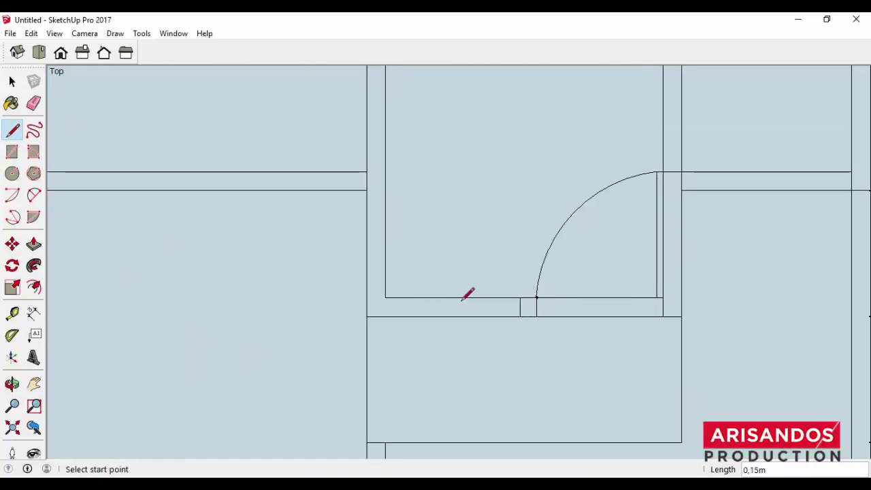
pyautogui.click(429, 297)
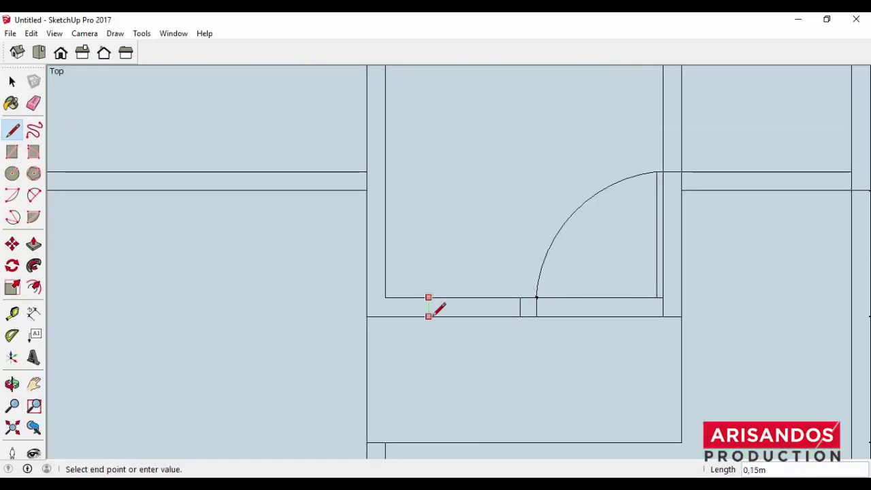
pyautogui.click(429, 316)
pyautogui.click(474, 298)
pyautogui.click(475, 316)
# Draw three cross lines across the left wall marking the opening edges
pyautogui.scroll(-2, 475, 313)
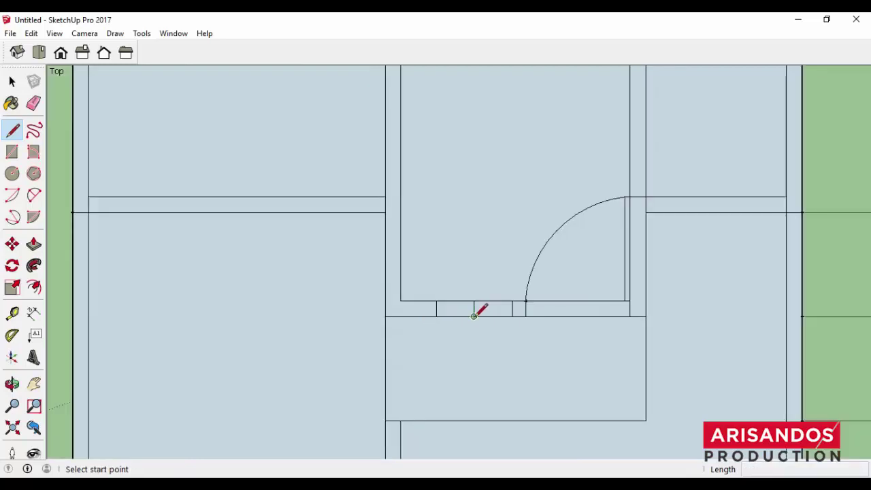
pyautogui.scroll(-1, 307, 272)
pyautogui.scroll(3, 166, 221)
pyautogui.click(169, 211)
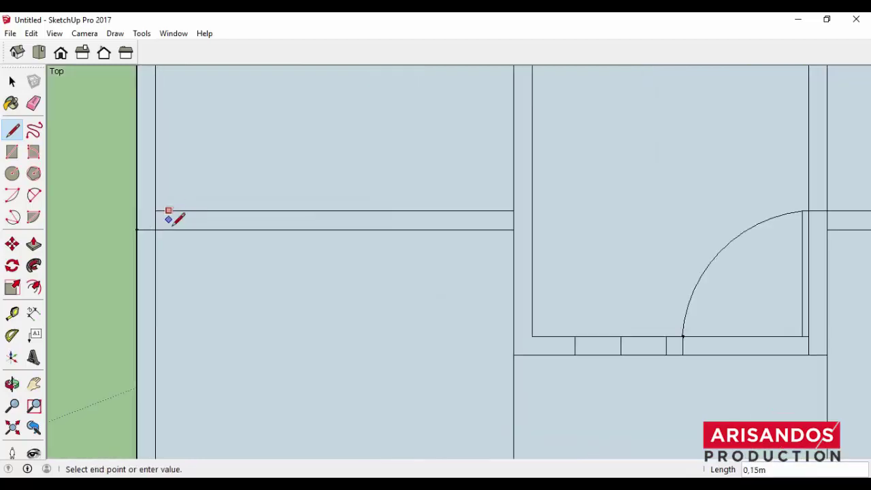
pyautogui.click(168, 229)
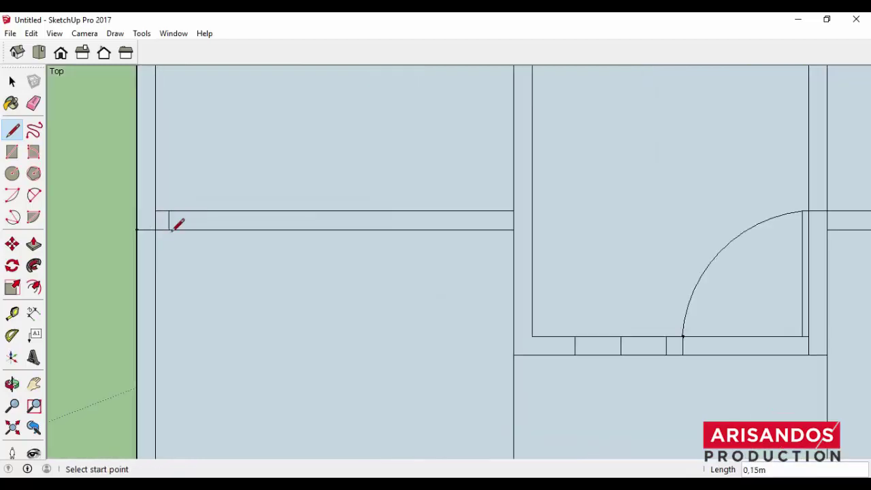
pyautogui.click(259, 211)
pyautogui.click(258, 229)
pyautogui.click(214, 211)
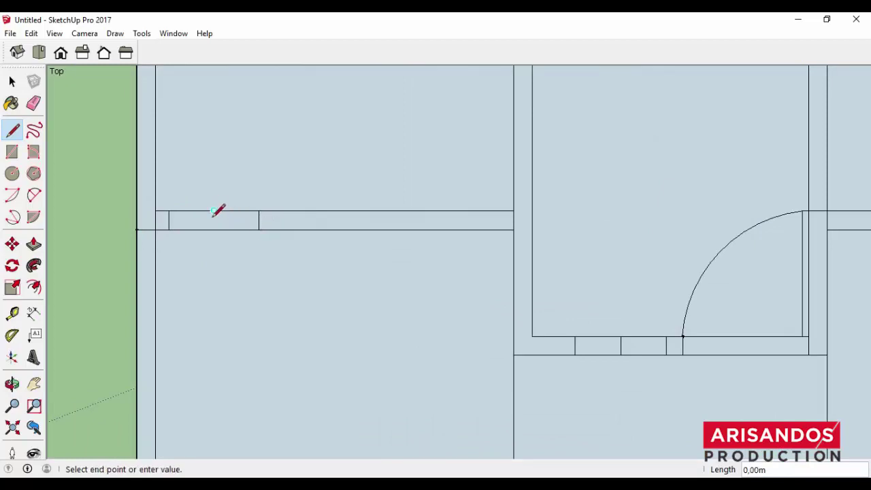
pyautogui.click(214, 230)
# Draw two cross lines across the right wall
pyautogui.scroll(-3, 218, 225)
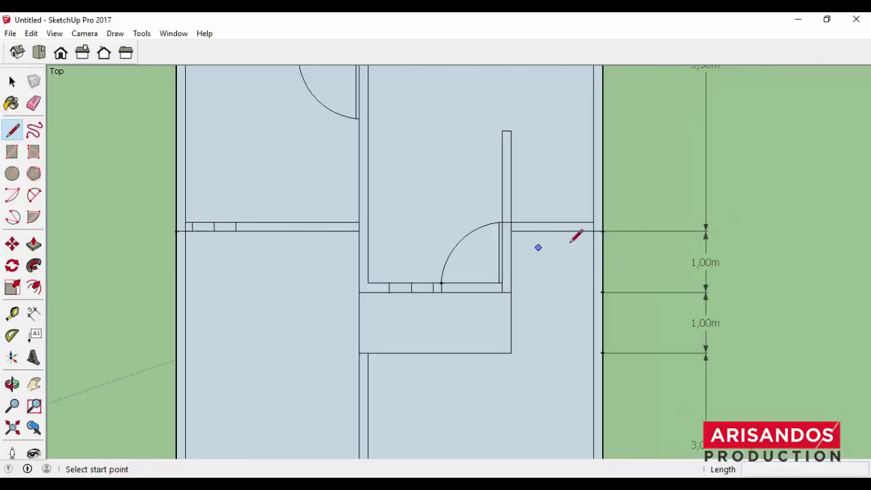
pyautogui.scroll(3, 576, 231)
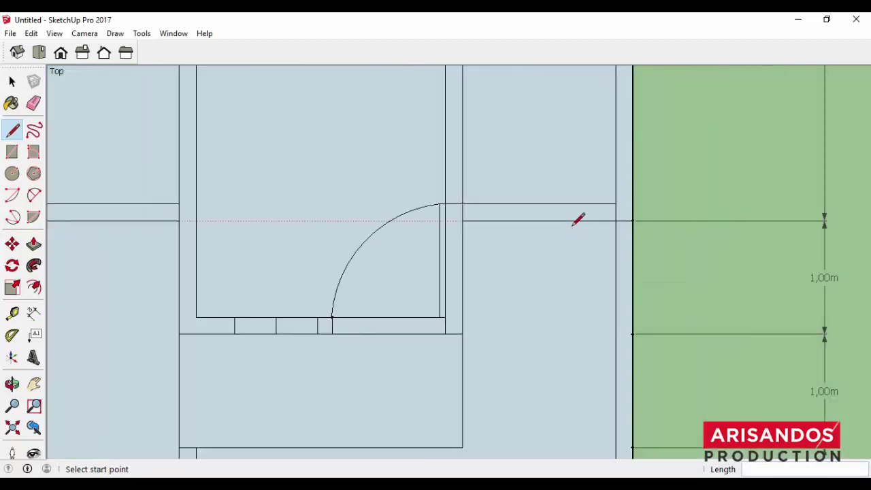
pyautogui.click(492, 203)
pyautogui.click(493, 221)
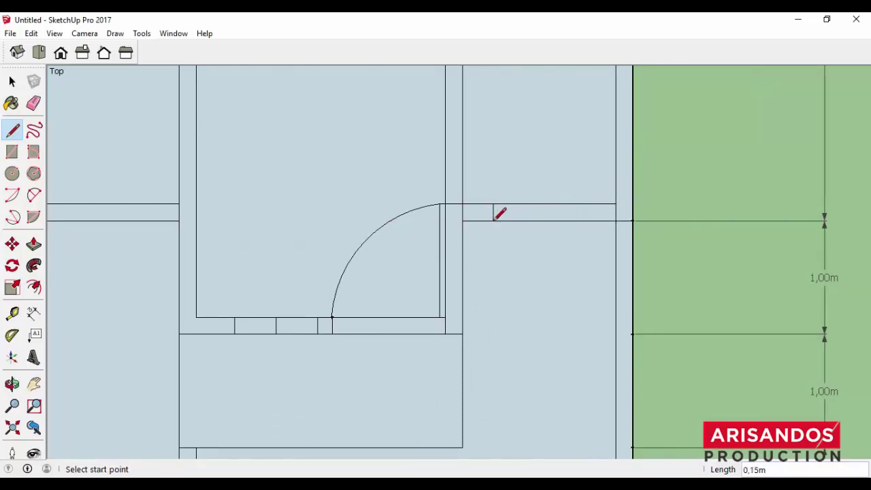
pyautogui.click(555, 203)
pyautogui.click(555, 220)
# Pan and zoom out to frame both the traced and reference floor plans
pyautogui.scroll(-1, 554, 219)
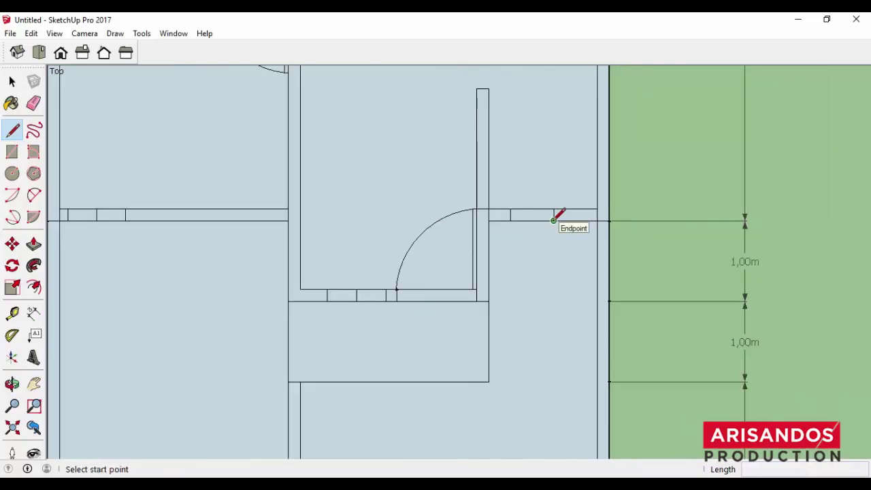
pyautogui.scroll(-3, 553, 221)
pyautogui.scroll(-2, 553, 220)
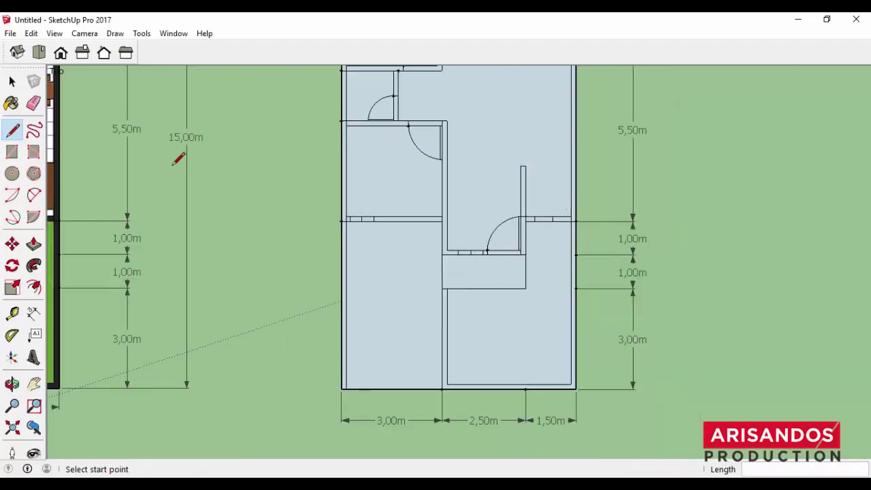
pyautogui.click(34, 384)
pyautogui.moveTo(435, 191); pyautogui.dragTo(361, 275)
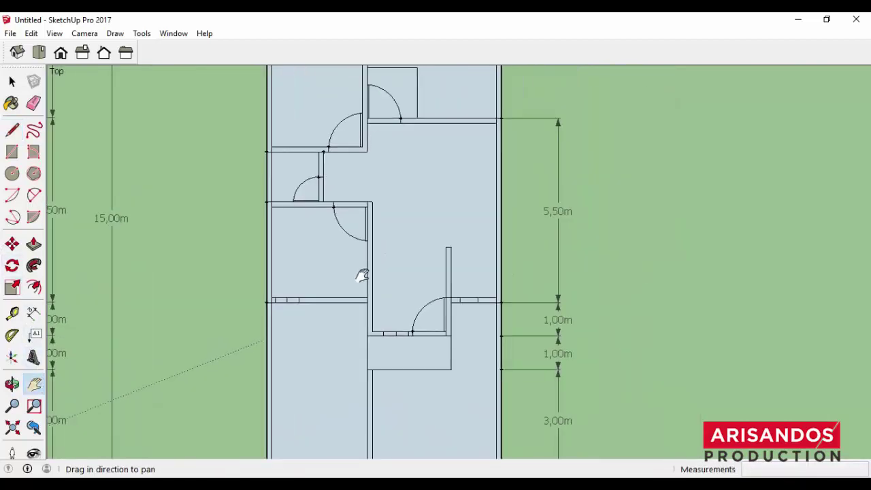
pyautogui.scroll(-1, 399, 232)
pyautogui.scroll(-2, 399, 231)
pyautogui.scroll(-2, 397, 225)
pyautogui.scroll(-1, 423, 207)
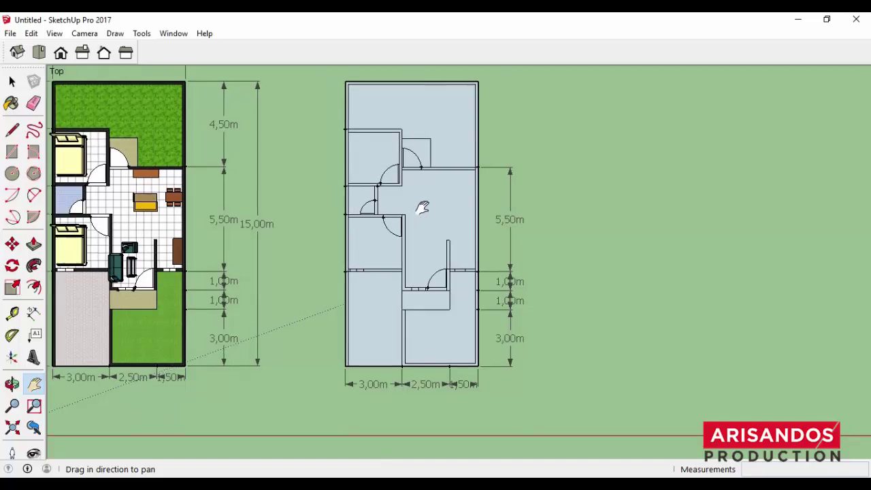
pyautogui.moveTo(422, 208); pyautogui.dragTo(430, 216)
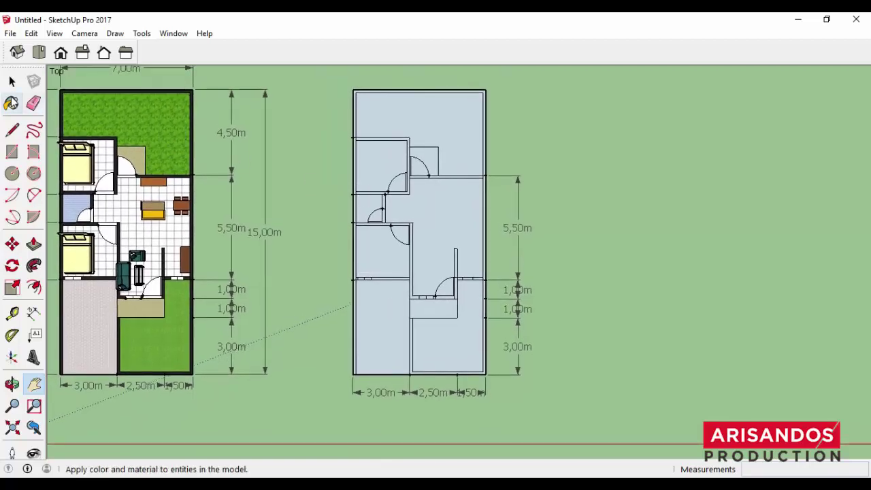
# Pick Color M08 and paint the top-left room's walls black
pyautogui.click(11, 103)
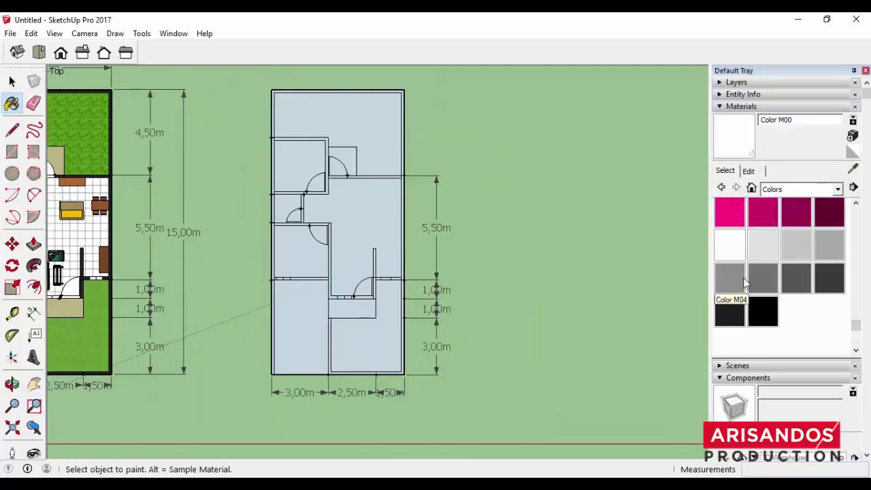
pyautogui.click(743, 323)
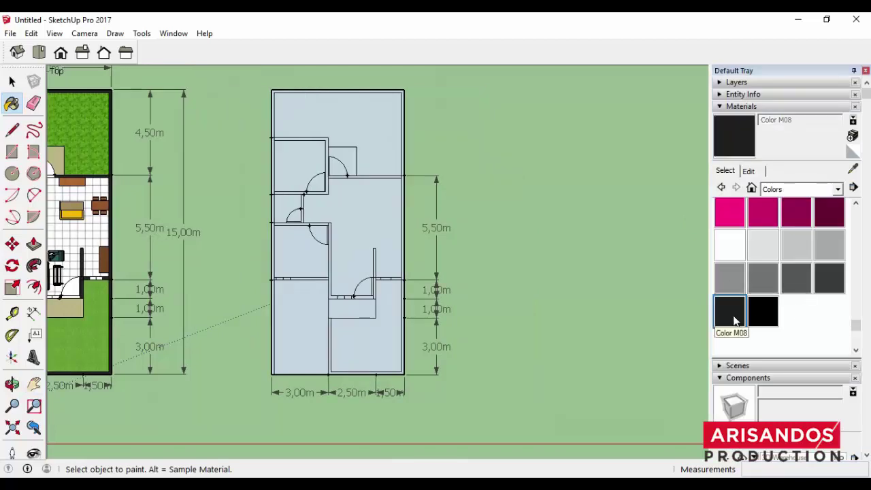
pyautogui.scroll(1, 324, 158)
pyautogui.scroll(2, 275, 128)
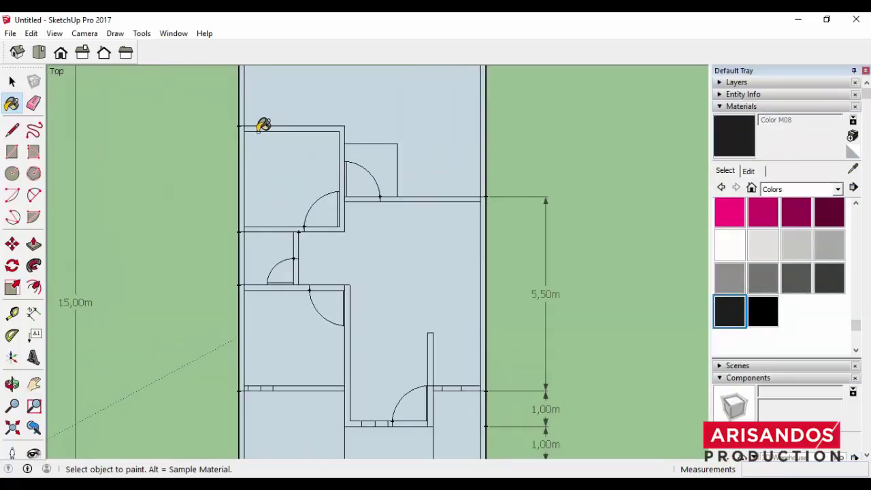
pyautogui.scroll(1, 262, 125)
pyautogui.click(239, 126)
pyautogui.click(240, 139)
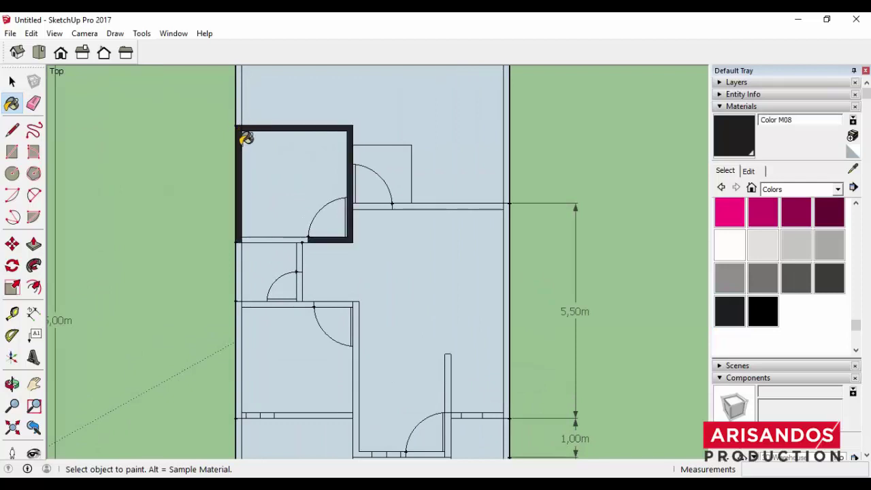
# Draw a short line to close a small face at the wall corner
pyautogui.scroll(2, 356, 238)
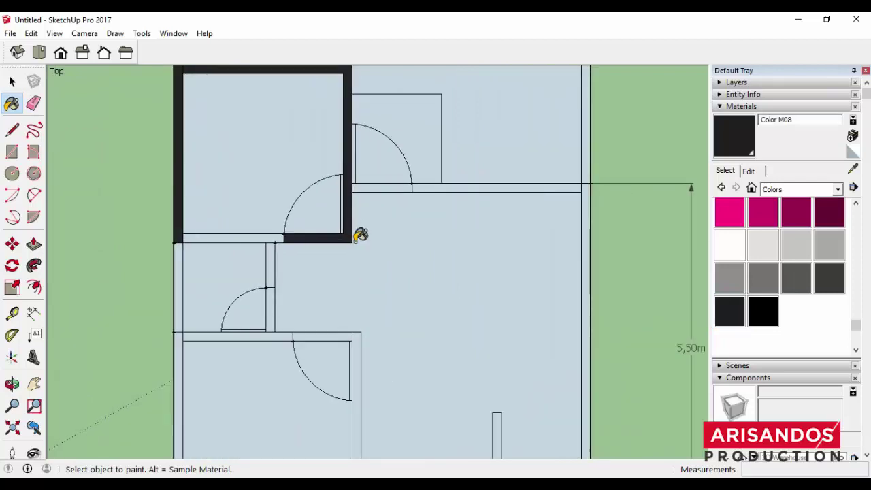
pyautogui.scroll(2, 357, 237)
pyautogui.click(11, 129)
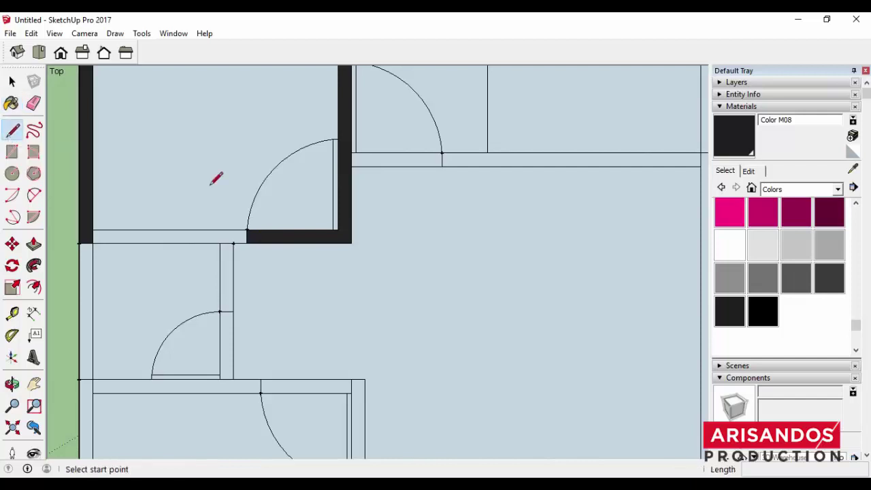
pyautogui.click(338, 229)
pyautogui.click(337, 241)
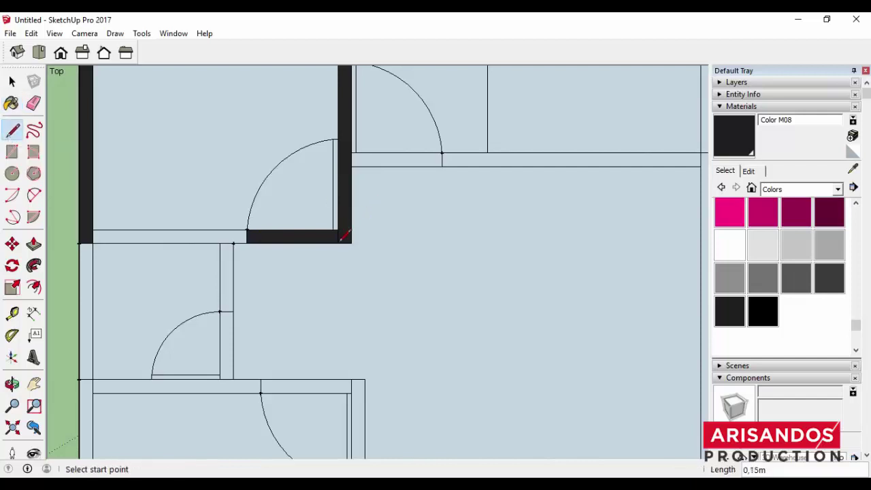
# Paint the L-shaped wall and two lower wall faces black
pyautogui.click(12, 103)
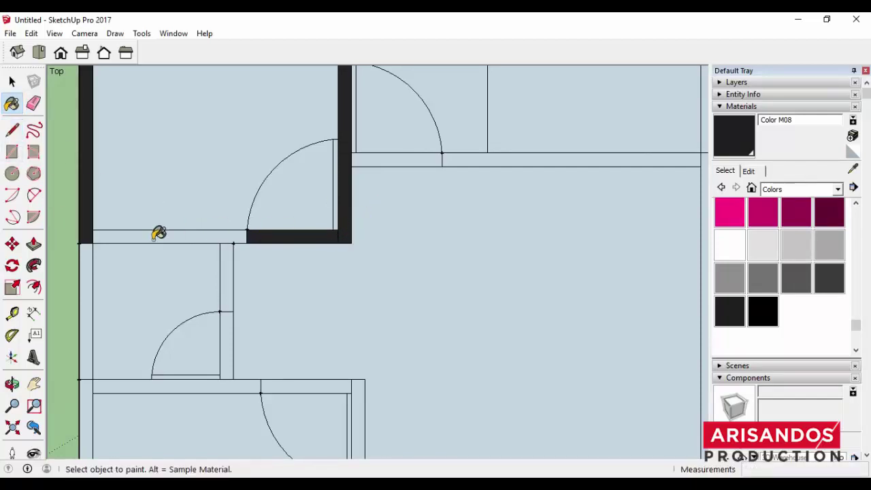
pyautogui.click(155, 237)
pyautogui.click(131, 386)
pyautogui.click(364, 395)
pyautogui.scroll(-2, 486, 197)
# Paint the right-hand walls and the thin wall by the door black
pyautogui.click(534, 198)
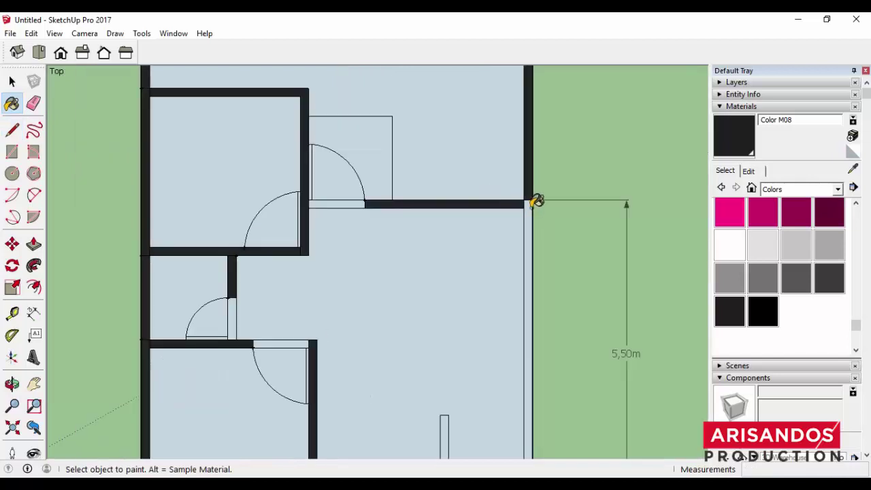
pyautogui.click(535, 218)
pyautogui.scroll(-2, 462, 395)
pyautogui.scroll(2, 462, 394)
pyautogui.click(420, 288)
pyautogui.click(437, 309)
pyautogui.scroll(-2, 488, 317)
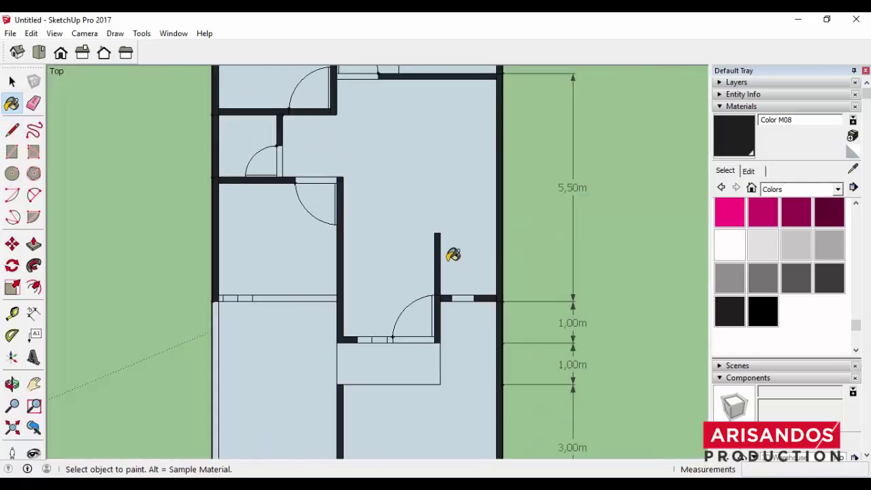
pyautogui.scroll(-2, 422, 343)
# Pan the view to the lower walls with the Paint Bucket still active
pyautogui.click(35, 386)
pyautogui.moveTo(279, 420); pyautogui.dragTo(156, 282)
pyautogui.scroll(3, 155, 282)
pyautogui.press('l')
pyautogui.press('b')
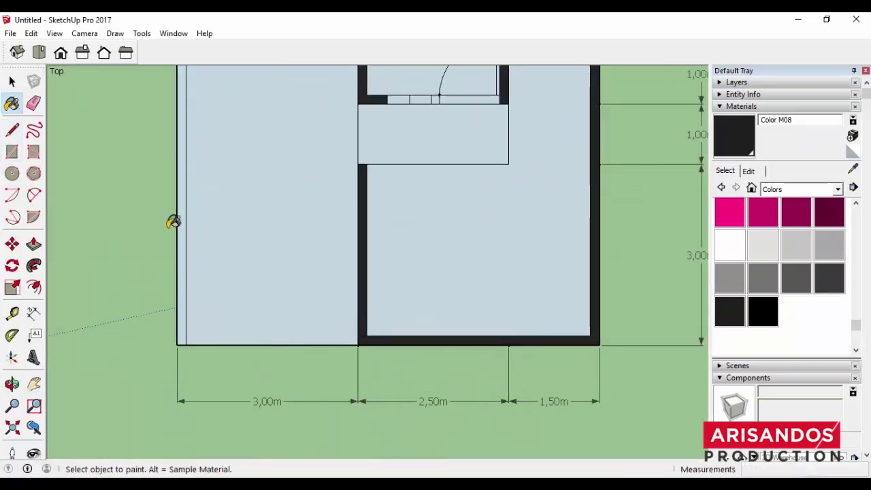
pyautogui.scroll(-2, 348, 356)
pyautogui.scroll(-1, 391, 347)
pyautogui.scroll(-1, 391, 347)
pyautogui.scroll(-1, 392, 348)
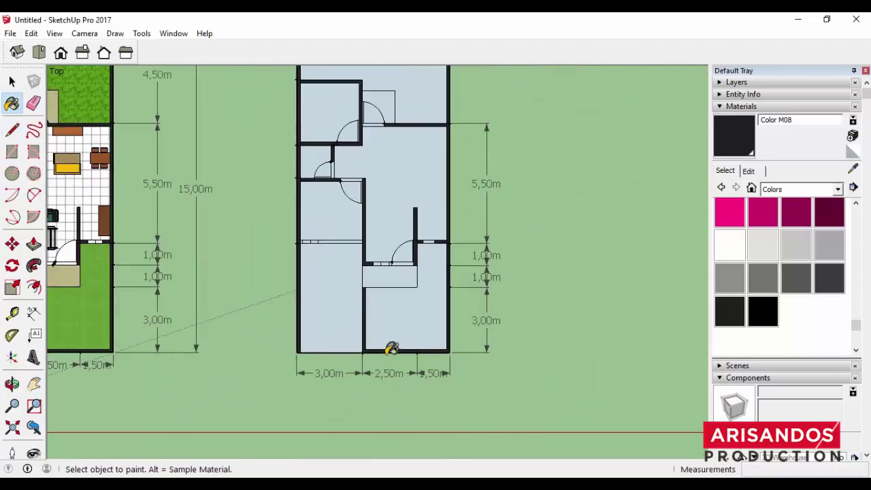
pyautogui.scroll(-1, 411, 265)
pyautogui.scroll(1, 413, 143)
pyautogui.scroll(1, 435, 153)
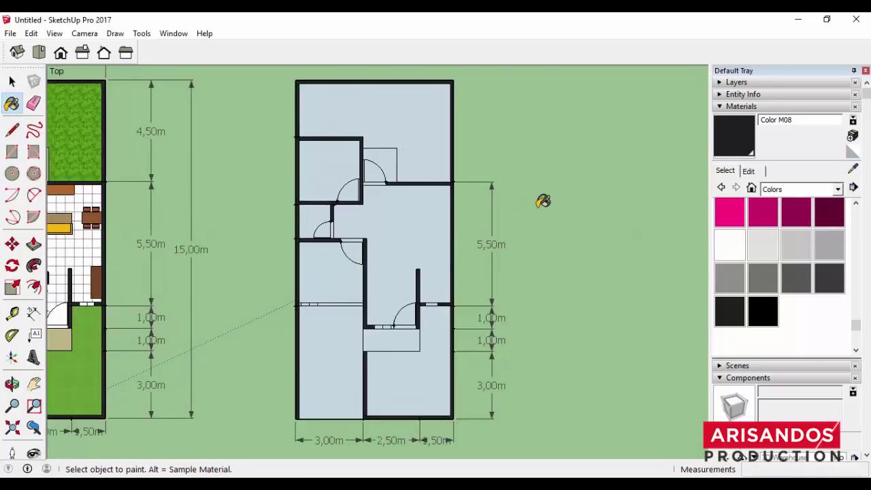
# Paint the lower-right yard with Grass Dark Green and the top yard with Vegetation Blur 03
pyautogui.click(815, 190)
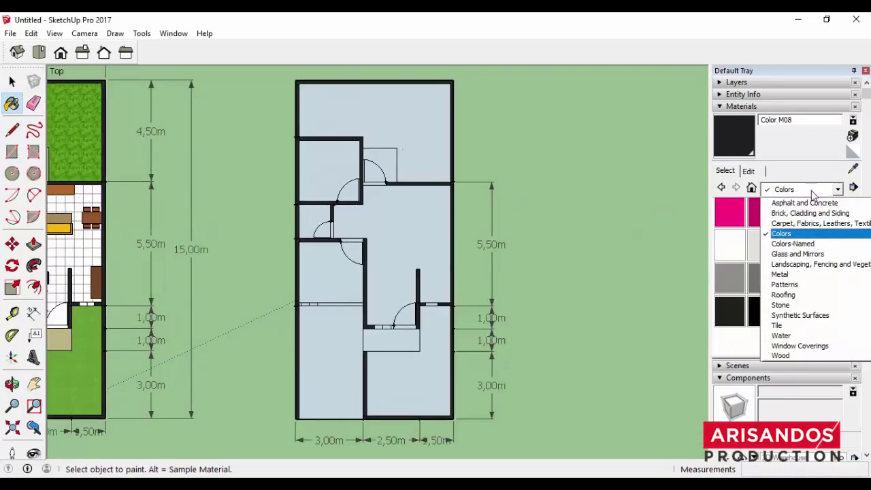
pyautogui.click(805, 263)
pyautogui.click(829, 281)
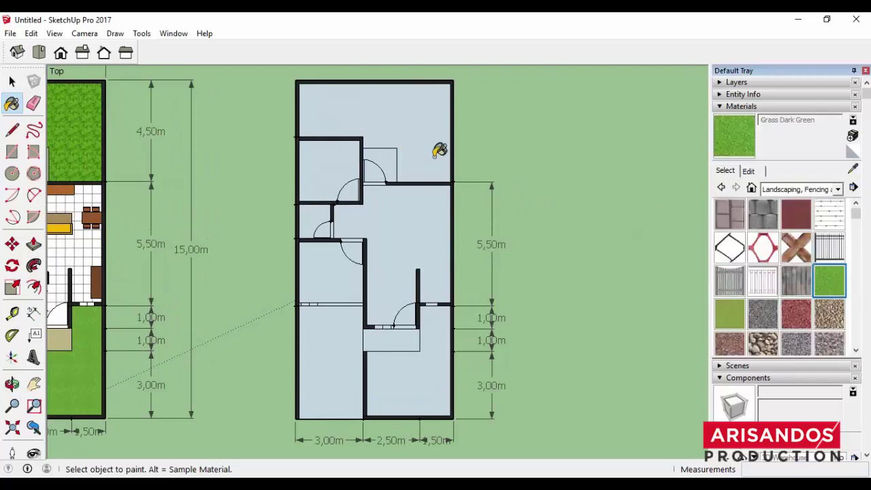
pyautogui.click(438, 363)
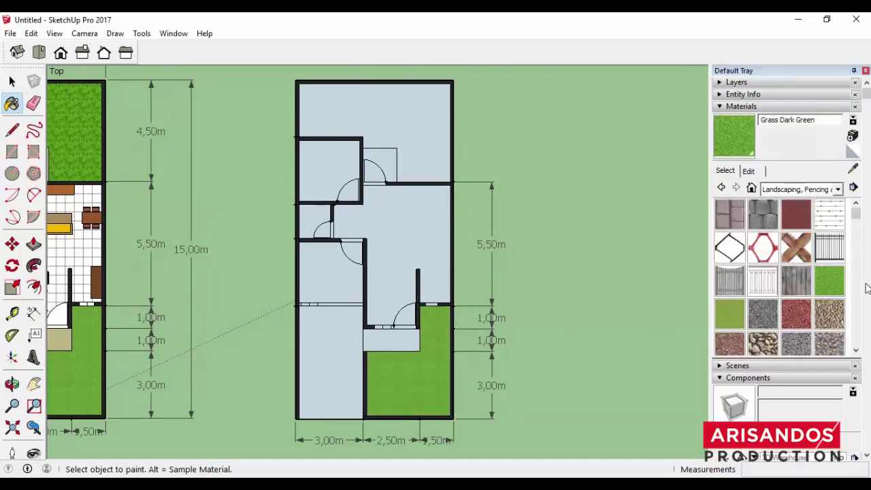
pyautogui.scroll(-10, 778, 311)
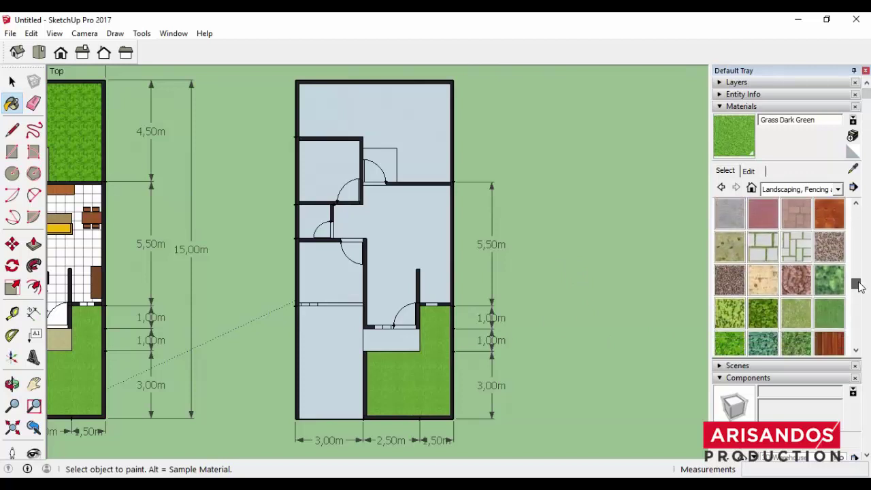
pyautogui.click(763, 309)
pyautogui.click(398, 123)
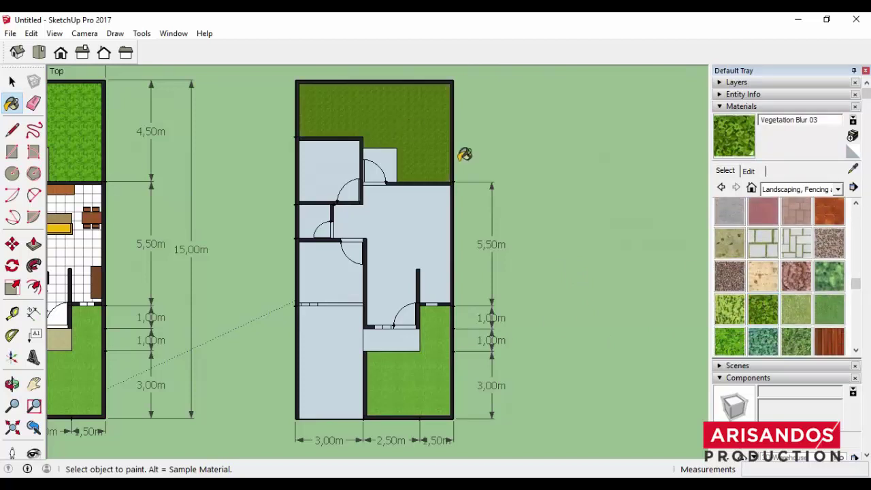
# Paint the entry areas with Tile Ceramic Natural
pyautogui.click(779, 192)
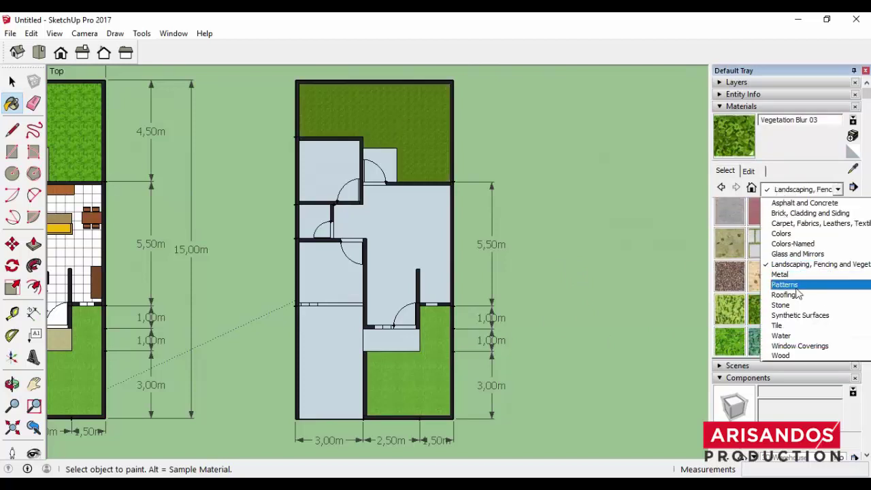
pyautogui.click(789, 323)
pyautogui.moveTo(861, 215); pyautogui.dragTo(856, 252)
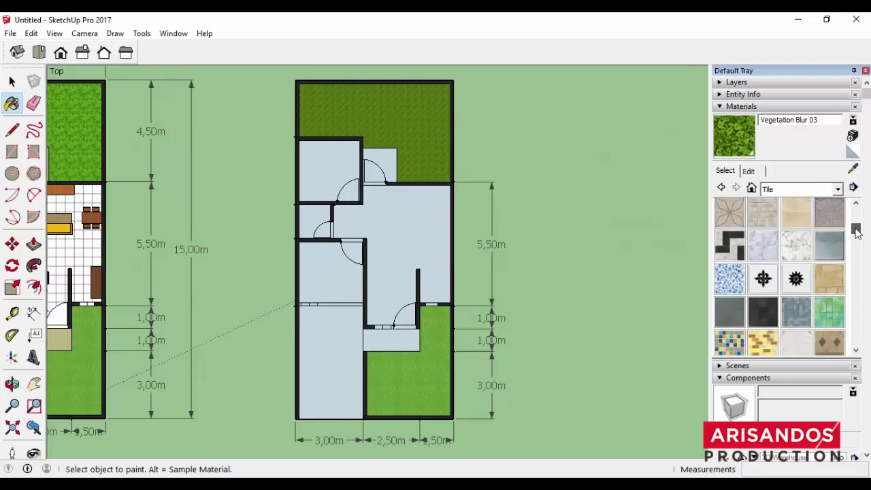
pyautogui.click(790, 314)
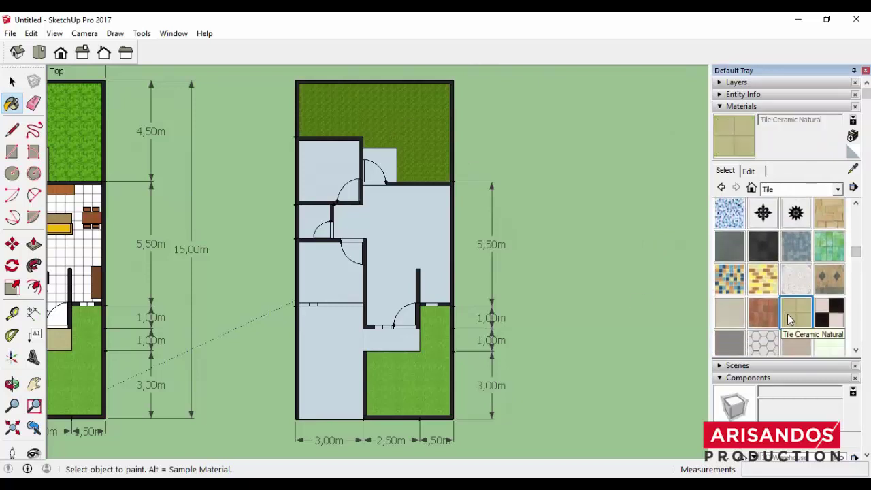
pyautogui.click(415, 332)
pyautogui.scroll(3, 439, 330)
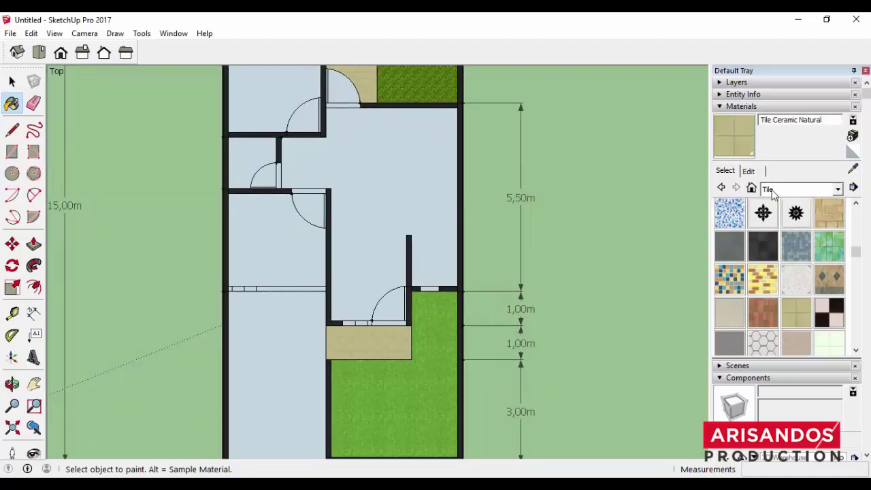
# Apply Rectangles Stacked 1x1 to the central hall, left-middle room and top-left room
pyautogui.click(773, 192)
pyautogui.click(816, 280)
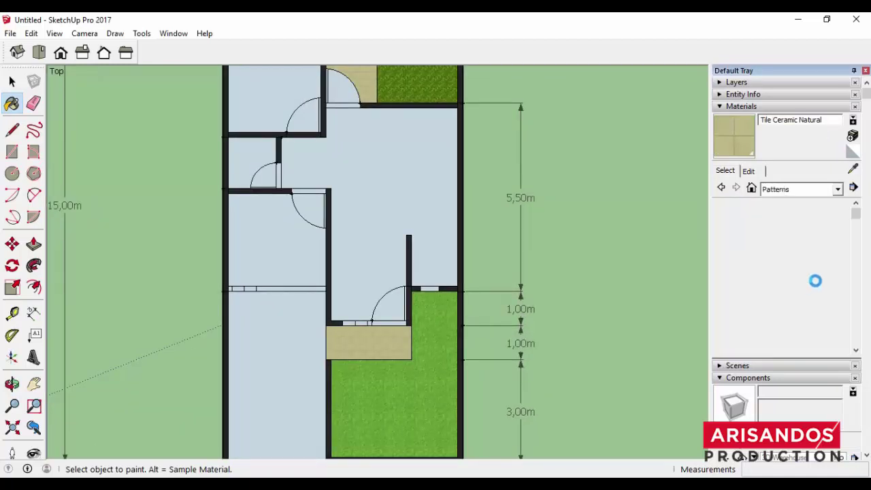
pyautogui.moveTo(857, 214); pyautogui.dragTo(858, 271)
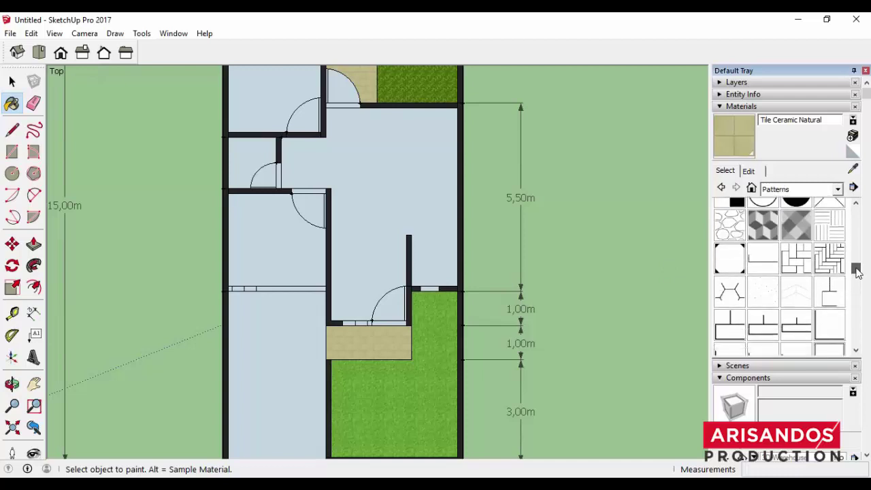
pyautogui.click(830, 284)
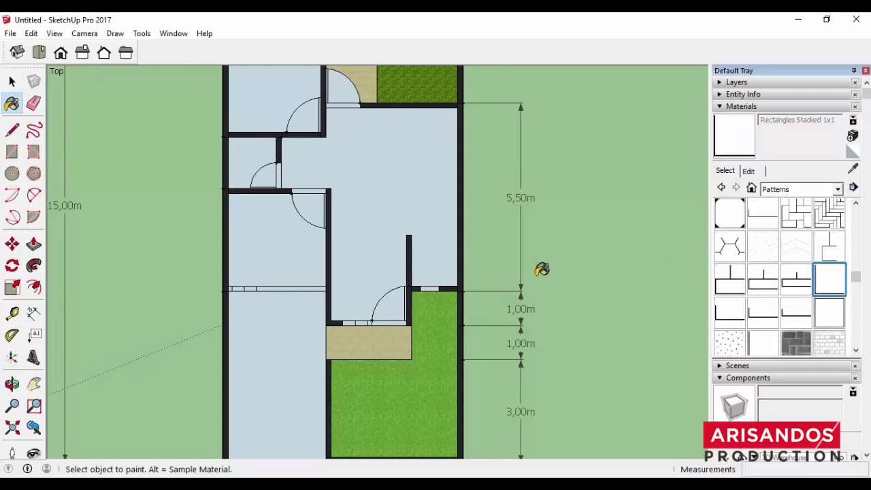
pyautogui.click(368, 196)
pyautogui.click(293, 221)
pyautogui.click(284, 103)
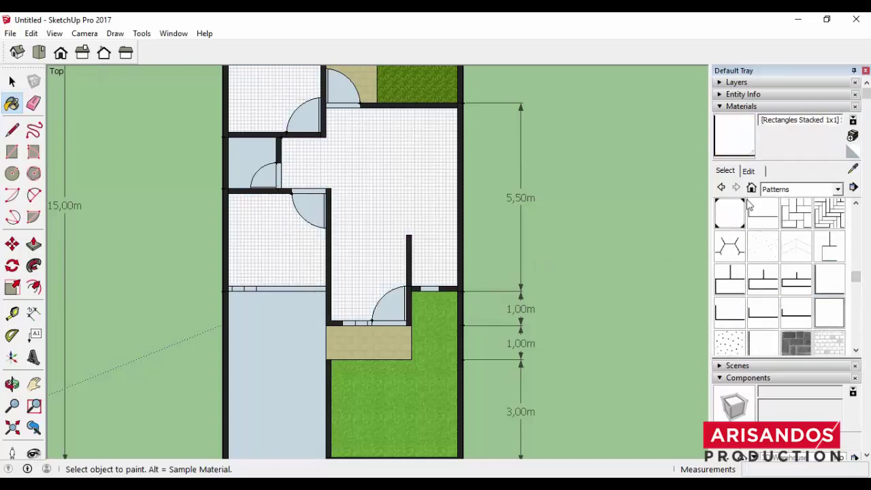
# Edit the Rectangles Stacked material to near-white with a 0,40m tile size
pyautogui.click(748, 172)
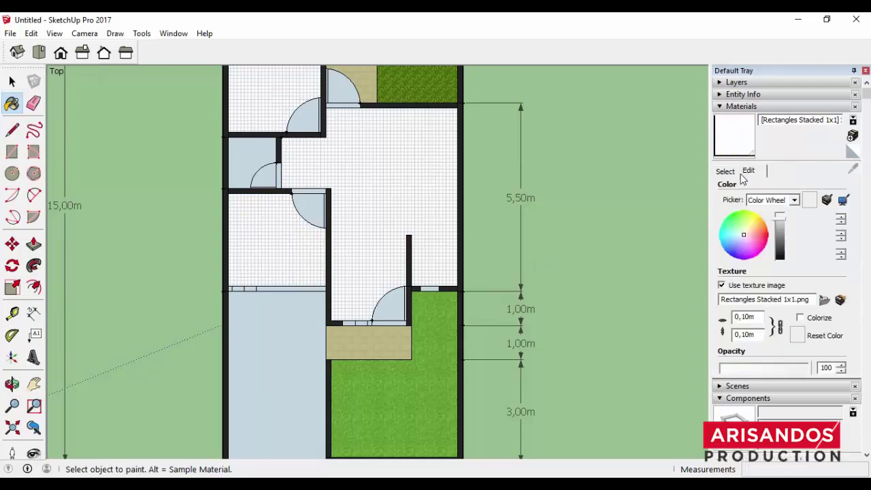
pyautogui.click(736, 239)
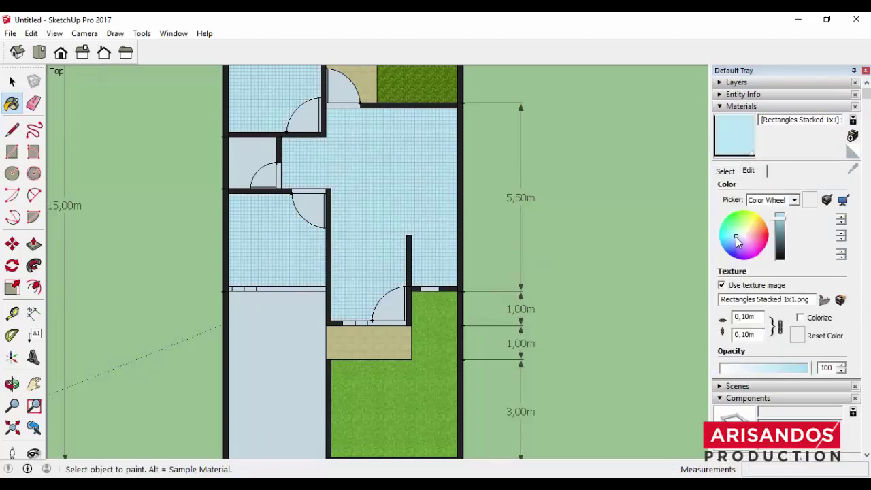
pyautogui.moveTo(737, 240); pyautogui.dragTo(784, 215)
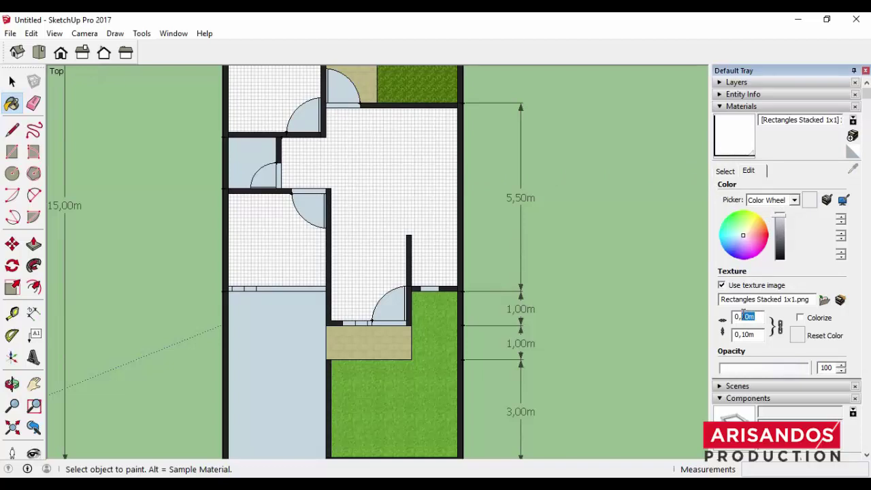
pyautogui.write('4')
pyautogui.click(11, 81)
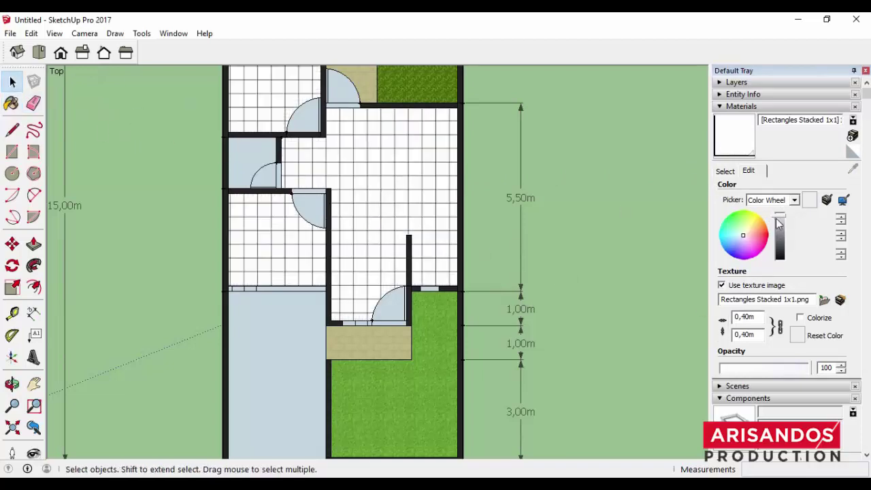
# Paint the small room with Rectangles Running 1x1 tinted light blue
pyautogui.click(733, 172)
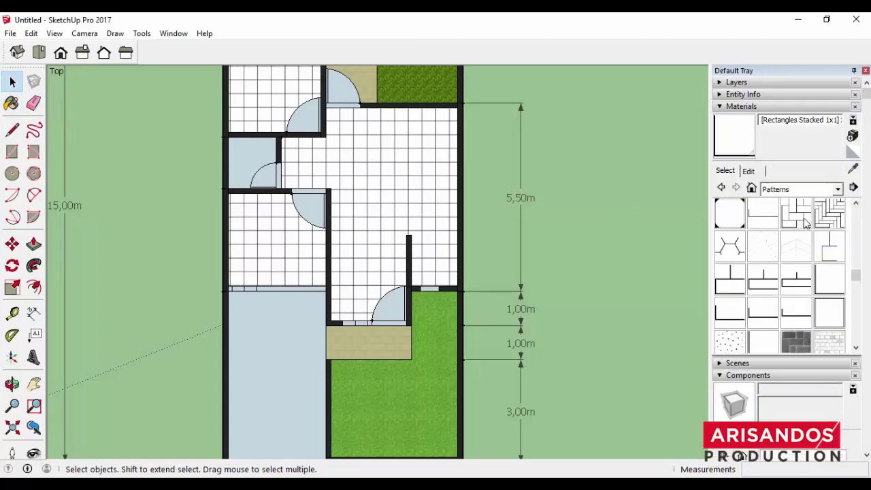
pyautogui.click(831, 247)
pyautogui.click(249, 161)
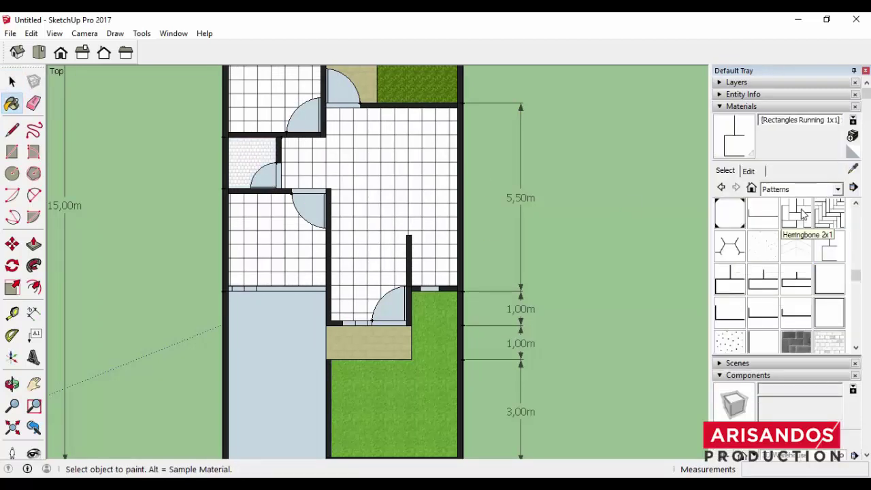
pyautogui.click(750, 175)
pyautogui.moveTo(744, 239)
pyautogui.mouseDown()
pyautogui.moveTo(742, 251)
pyautogui.moveTo(736, 242)
pyautogui.mouseUp()
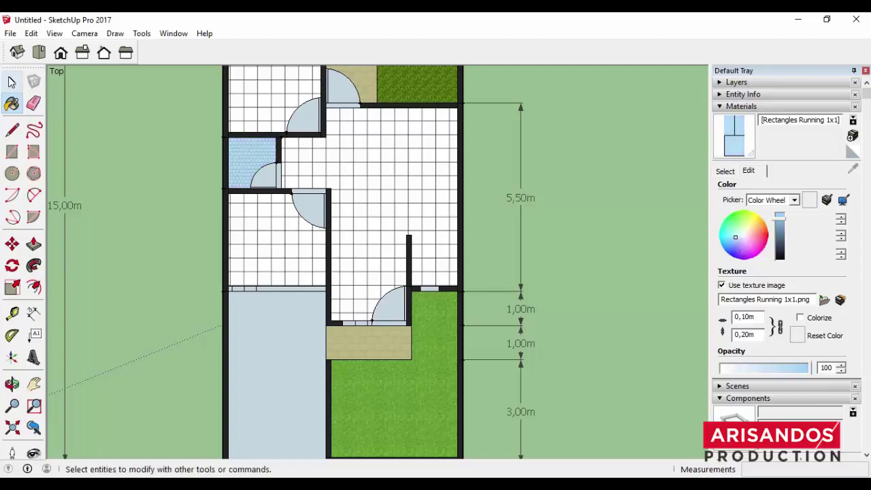
pyautogui.click(13, 81)
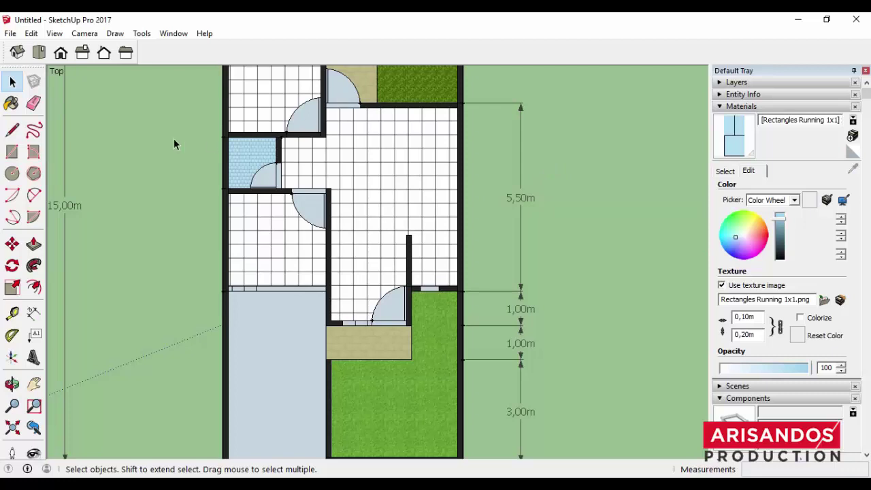
pyautogui.click(11, 103)
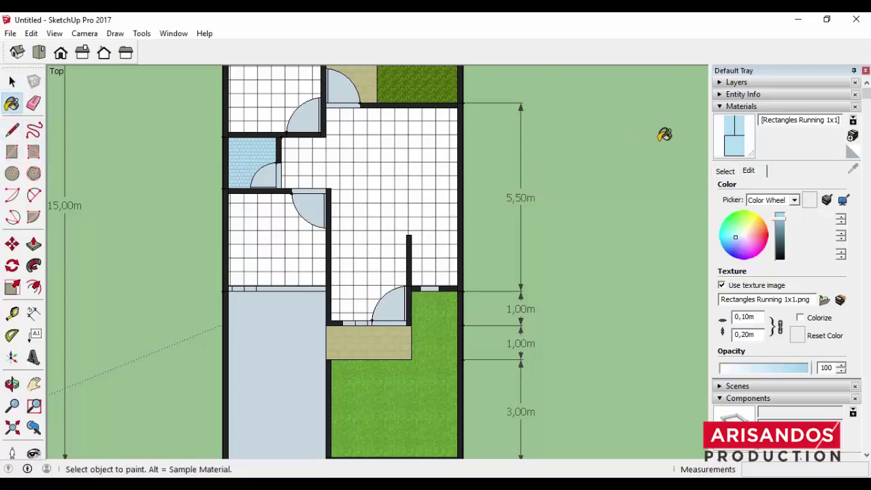
# Paint the three door swings light grey with Color M01
pyautogui.click(731, 172)
pyautogui.click(773, 191)
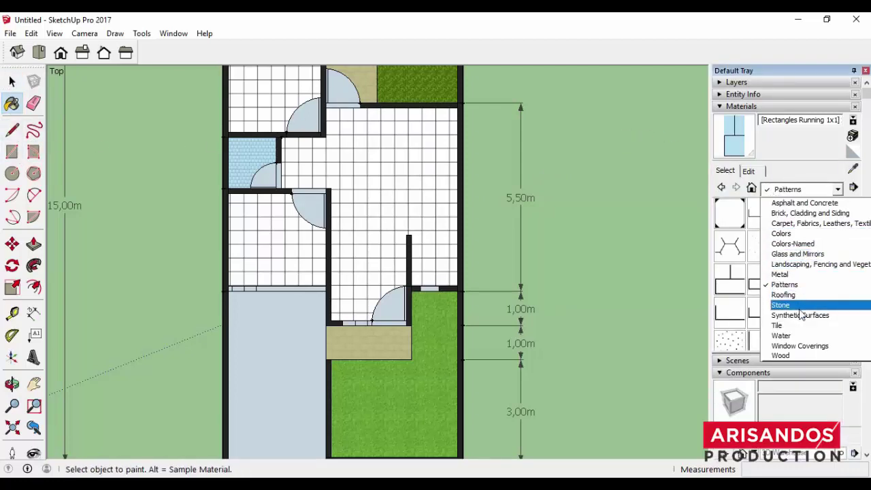
pyautogui.click(793, 232)
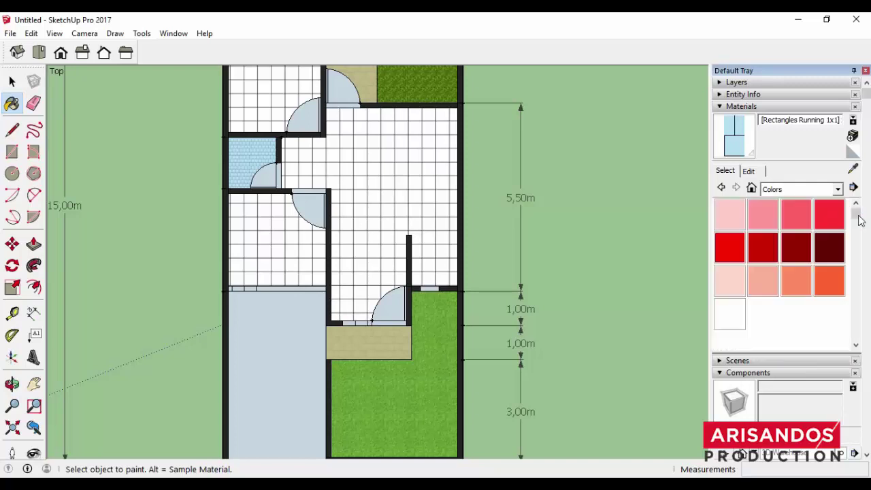
pyautogui.moveTo(857, 211); pyautogui.dragTo(857, 320)
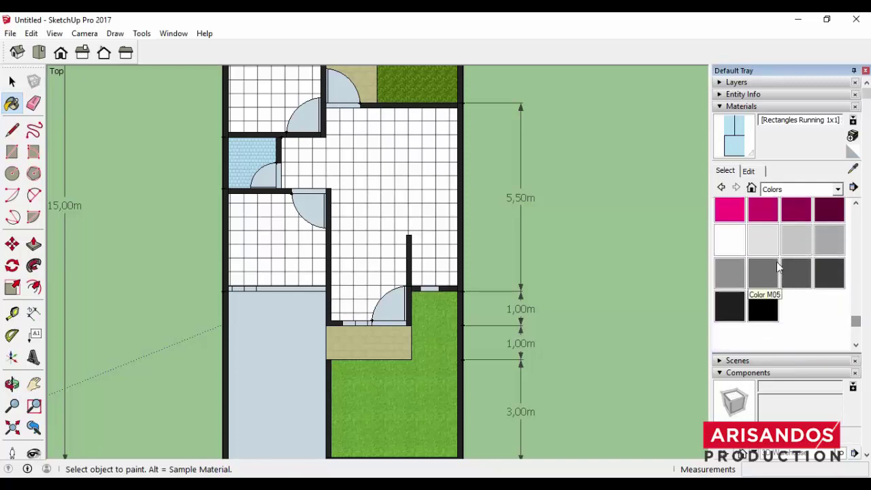
pyautogui.click(763, 243)
pyautogui.click(394, 307)
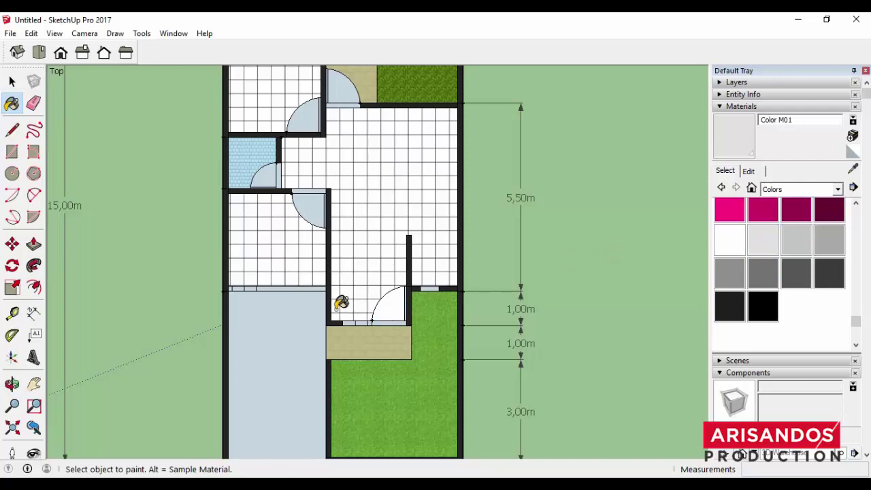
pyautogui.click(312, 216)
pyautogui.click(300, 137)
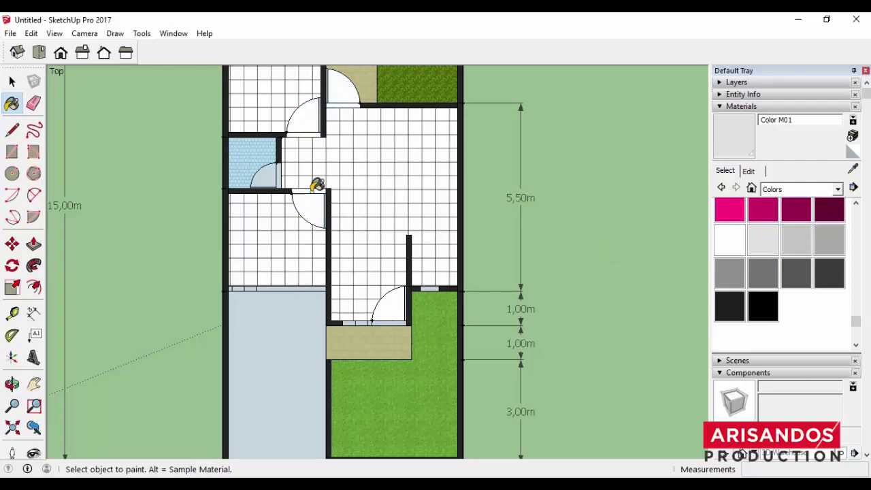
# Paint the window strip white with Color M00, then pick the dark Color M08
pyautogui.click(730, 256)
pyautogui.click(429, 288)
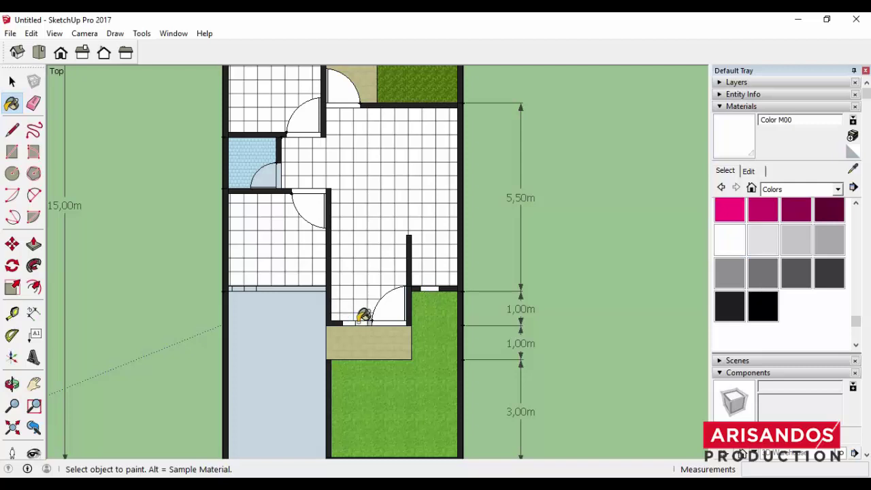
pyautogui.scroll(3, 263, 286)
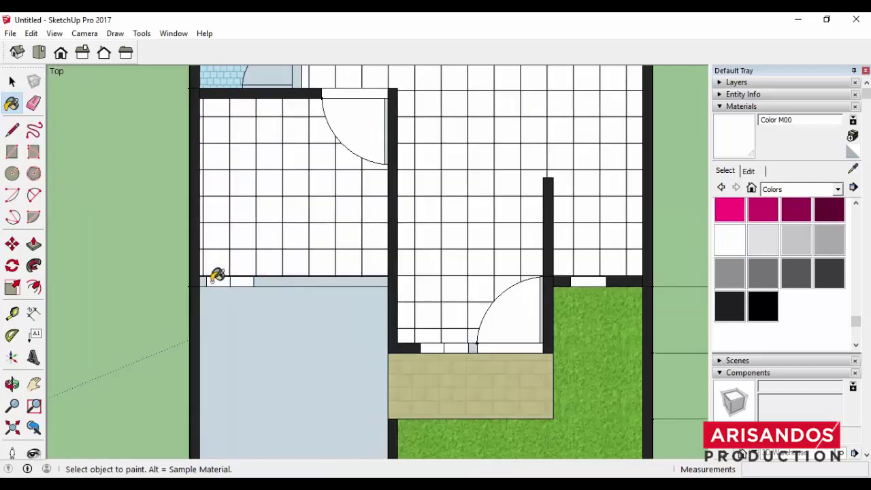
pyautogui.scroll(-1, 275, 286)
pyautogui.scroll(-2, 306, 218)
pyautogui.scroll(-2, 286, 116)
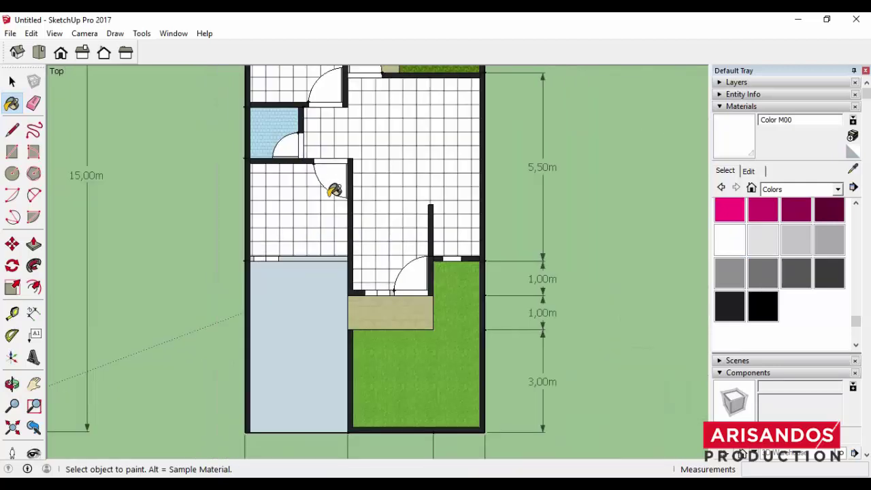
pyautogui.scroll(-1, 334, 189)
pyautogui.click(729, 307)
pyautogui.scroll(4, 325, 237)
pyautogui.scroll(-3, 325, 237)
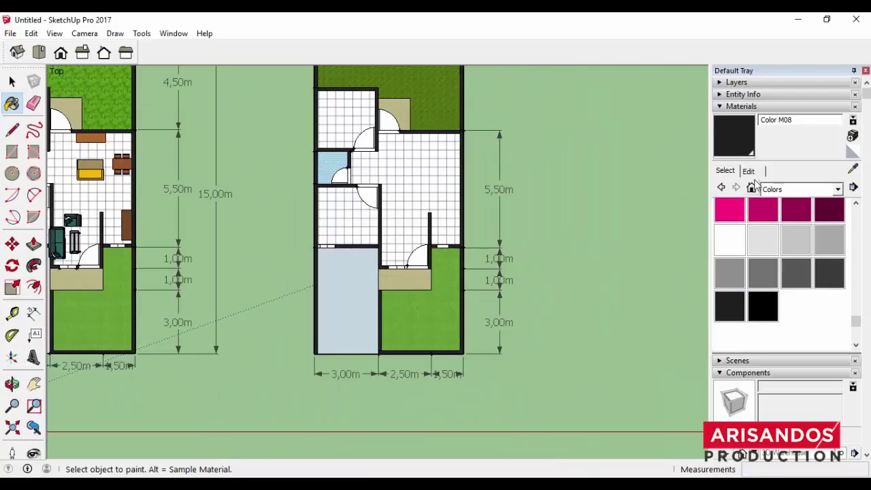
# Paint the lower-left front area with Tile Hexagon White
pyautogui.click(779, 190)
pyautogui.click(783, 325)
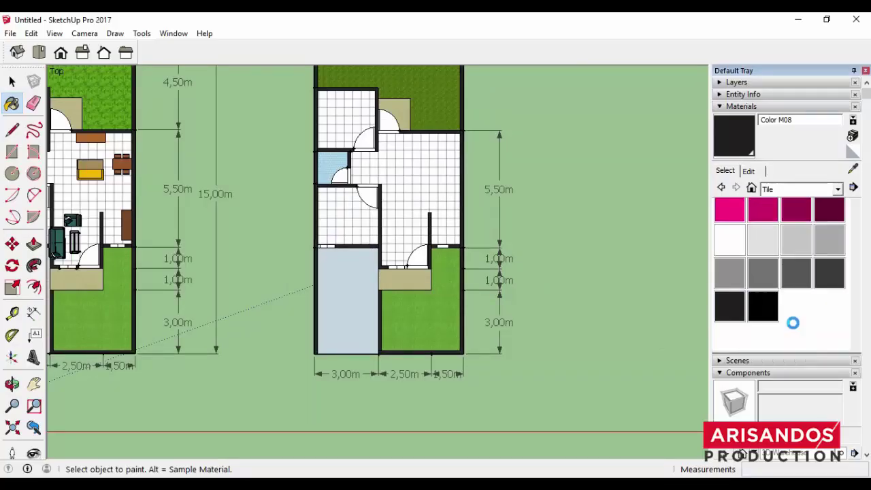
pyautogui.moveTo(859, 217); pyautogui.dragTo(856, 266)
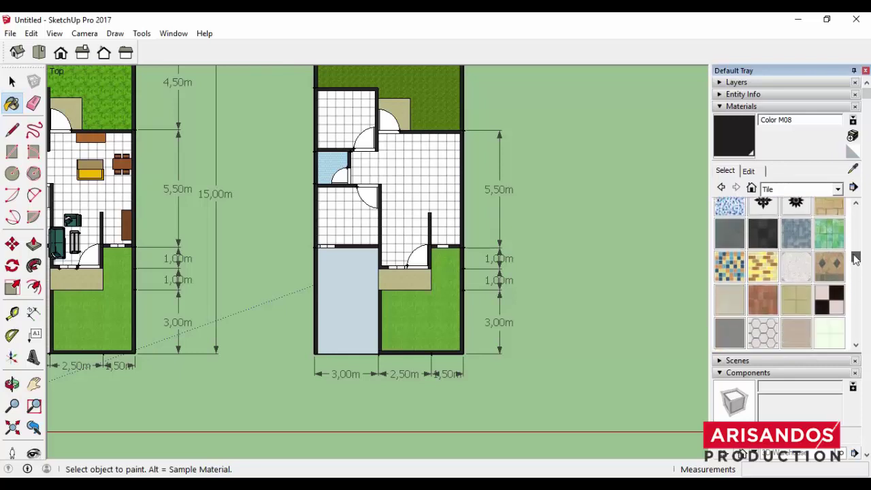
pyautogui.click(762, 306)
pyautogui.click(354, 303)
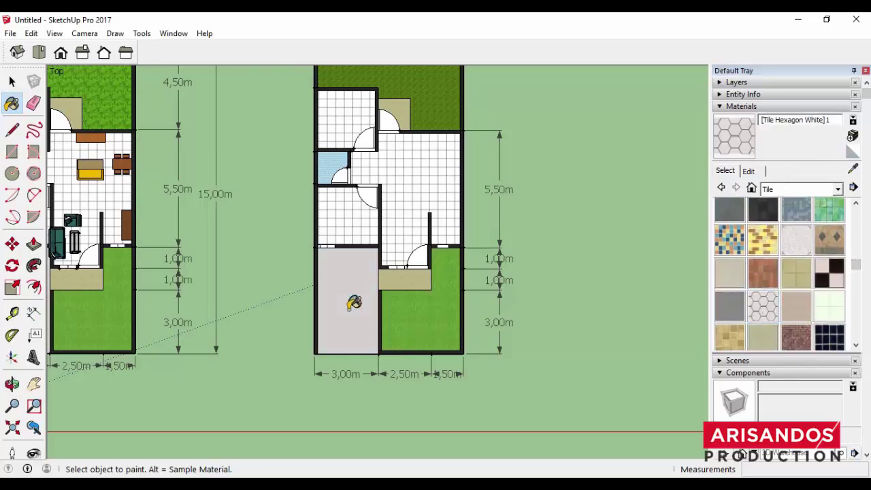
# Set the Tile Hexagon White texture width to 0,60m
pyautogui.click(749, 171)
pyautogui.moveTo(757, 317); pyautogui.dragTo(744, 316)
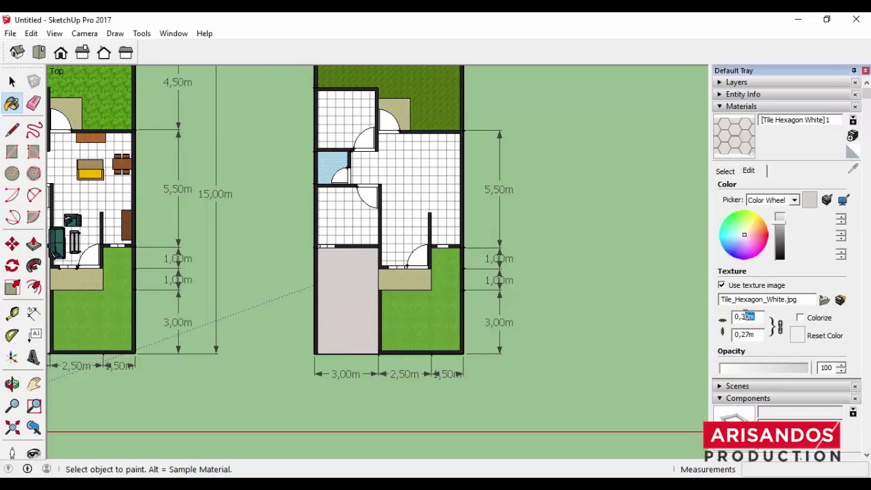
pyautogui.write('5')
pyautogui.press('Return')
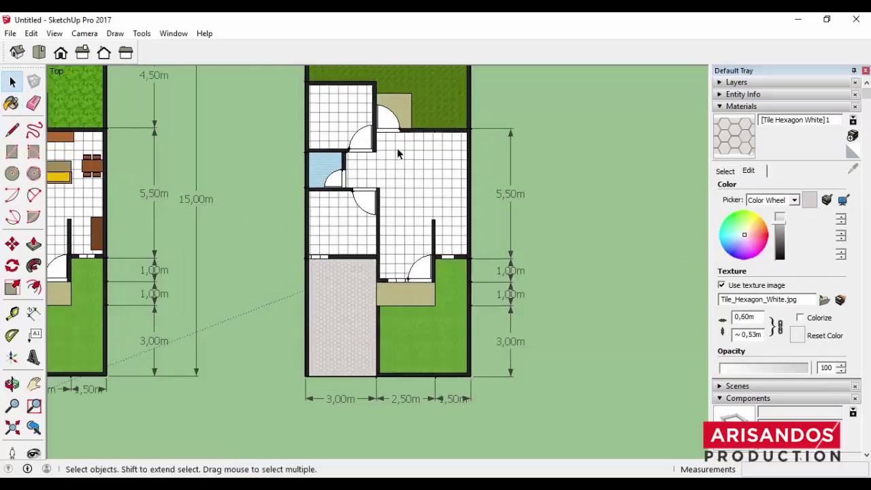
pyautogui.scroll(2, 422, 259)
pyautogui.keyDown('shift'); pyautogui.moveTo(317, 232); pyautogui.dragTo(317, 273, button='middle'); pyautogui.keyUp('shift')
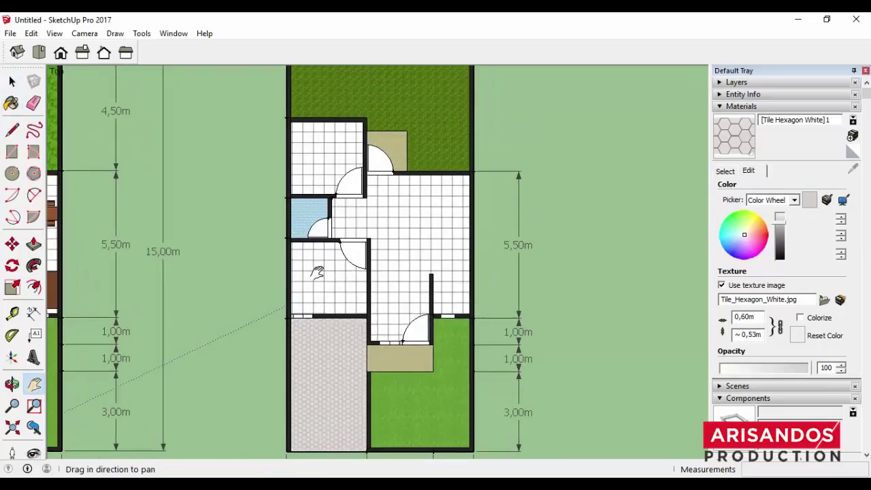
pyautogui.moveTo(317, 272); pyautogui.dragTo(320, 268)
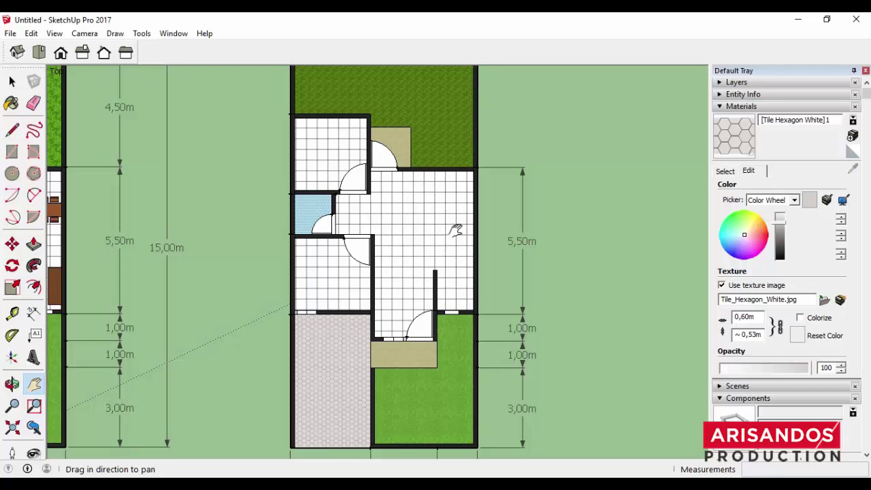
# Dimension the lower left side of the right plan: 5,00m, 3,00m and 1,50m
pyautogui.scroll(-2, 361, 226)
pyautogui.moveTo(356, 211); pyautogui.dragTo(383, 220)
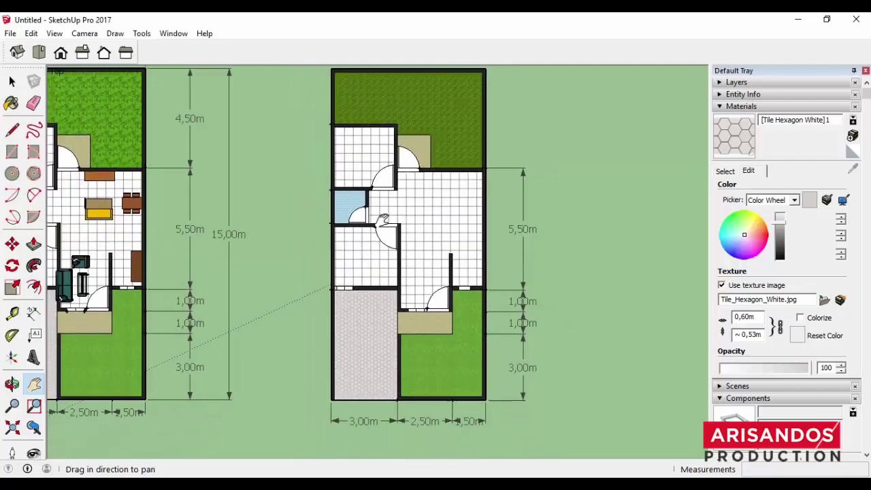
pyautogui.scroll(-2, 324, 393)
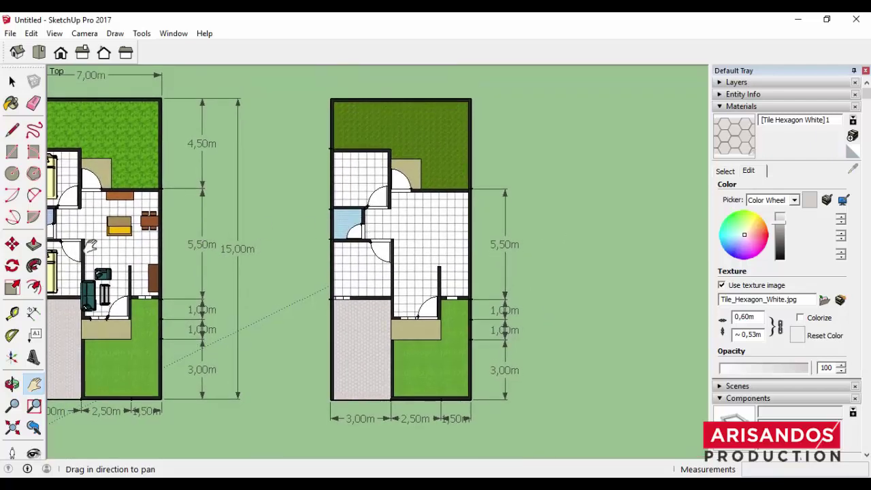
pyautogui.click(34, 312)
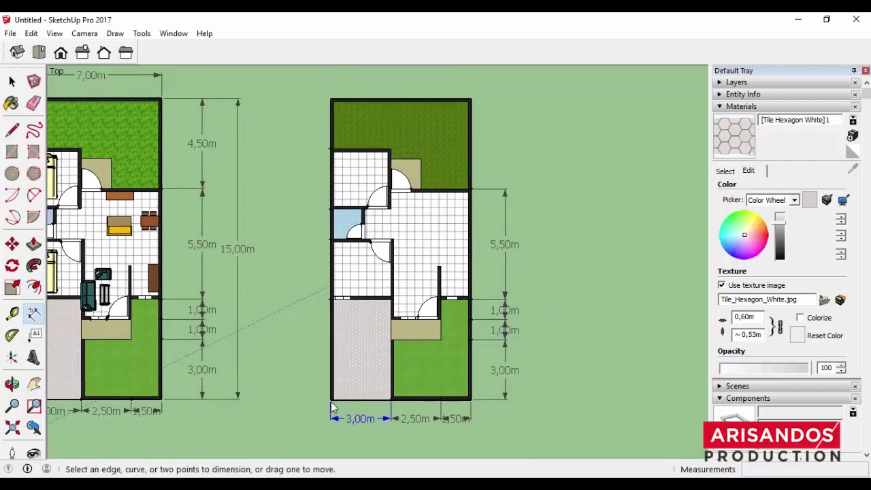
pyautogui.click(331, 400)
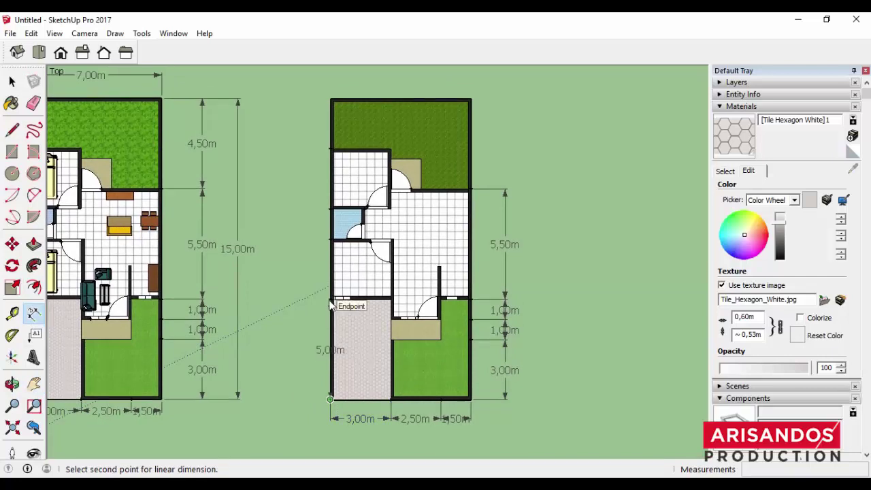
pyautogui.click(330, 299)
pyautogui.click(311, 298)
pyautogui.click(330, 239)
pyautogui.click(331, 300)
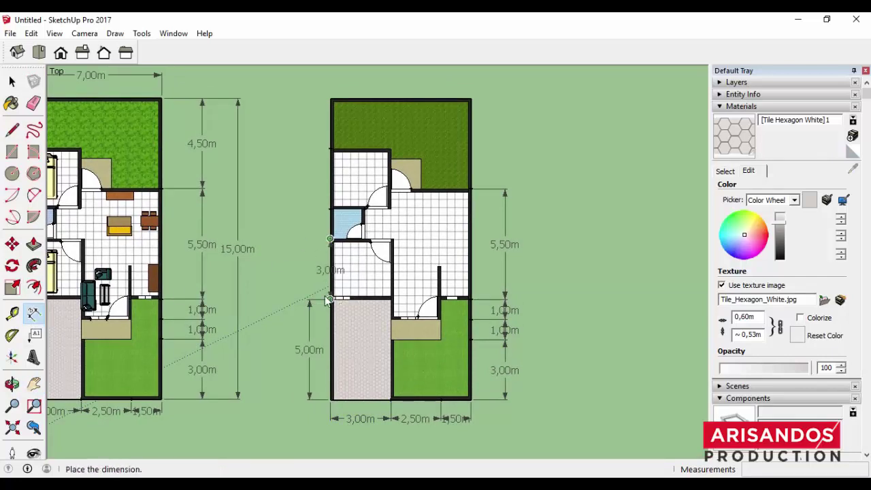
pyautogui.click(310, 285)
pyautogui.click(331, 207)
pyautogui.click(331, 239)
pyautogui.click(309, 235)
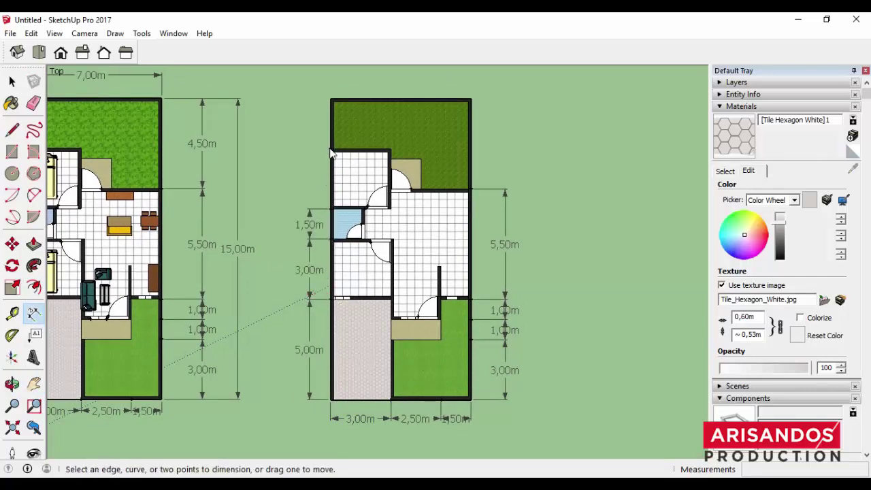
# Continue the left-side dimensions upward with 3,00m and 2,50m
pyautogui.click(330, 149)
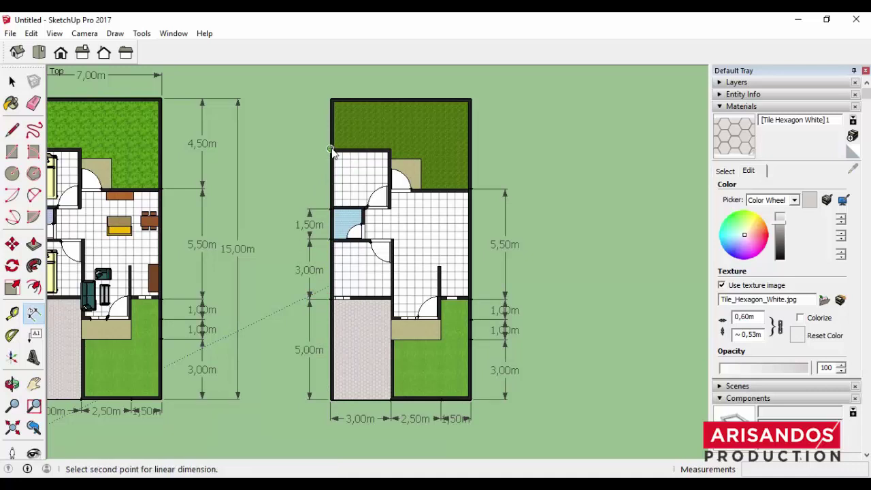
pyautogui.click(331, 208)
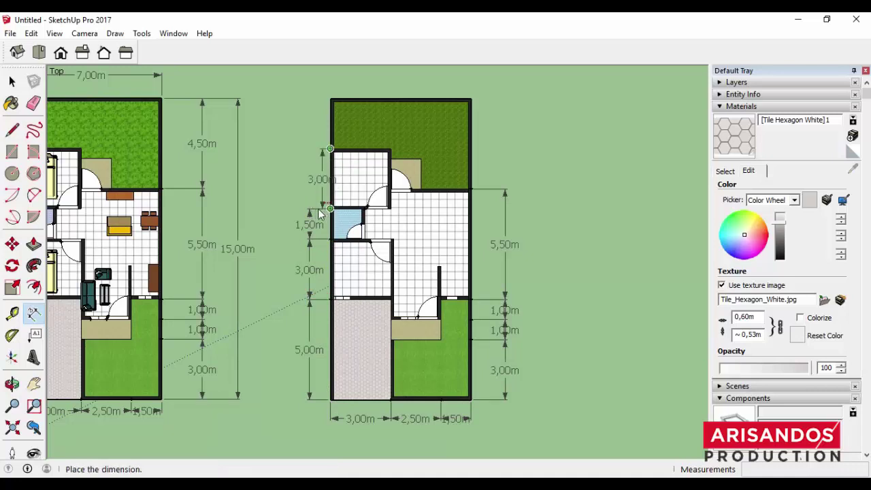
pyautogui.click(311, 197)
pyautogui.click(330, 100)
pyautogui.click(314, 148)
pyautogui.click(310, 129)
# Add the right-side 4,50m and 3,00m garden dimensions
pyautogui.click(471, 100)
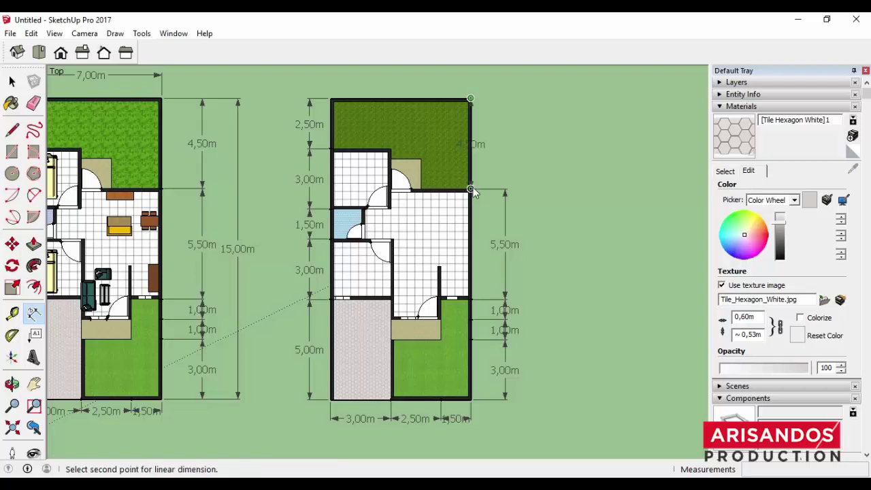
pyautogui.click(471, 189)
pyautogui.click(511, 190)
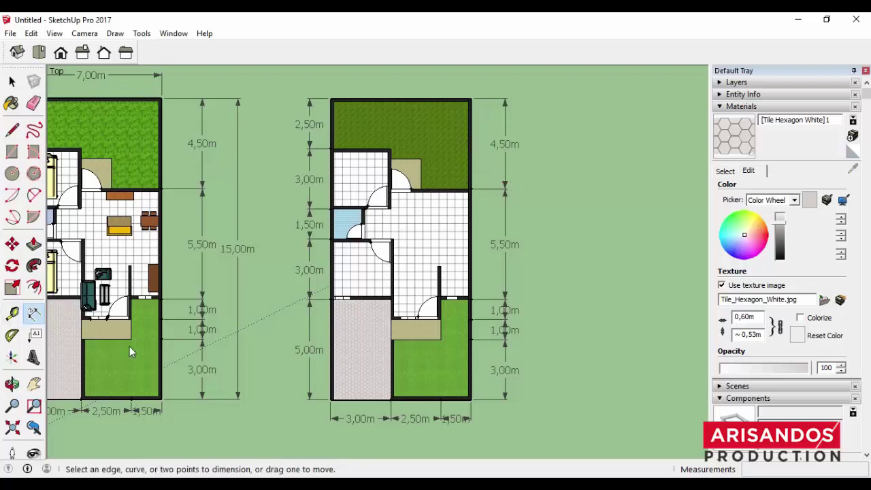
pyautogui.click(471, 400)
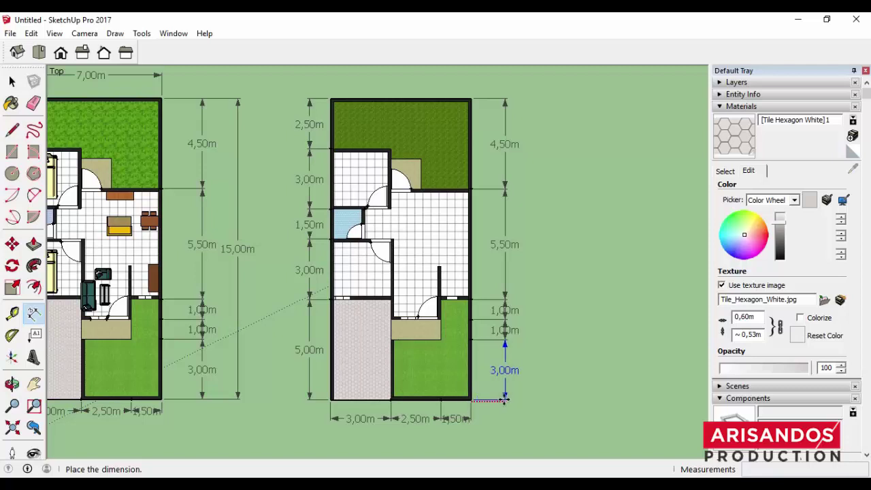
pyautogui.click(505, 399)
# Add the overall 15,00m length on the right and 7,00m width above the plan
pyautogui.click(471, 401)
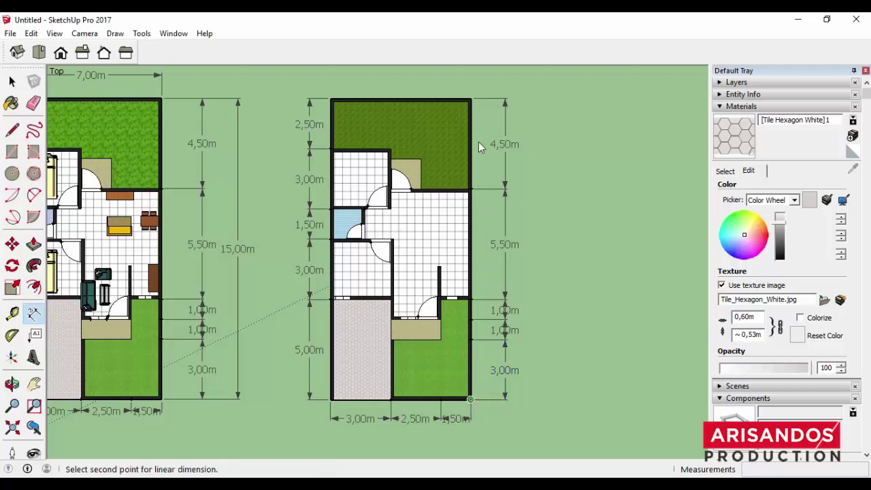
pyautogui.click(471, 100)
pyautogui.click(550, 102)
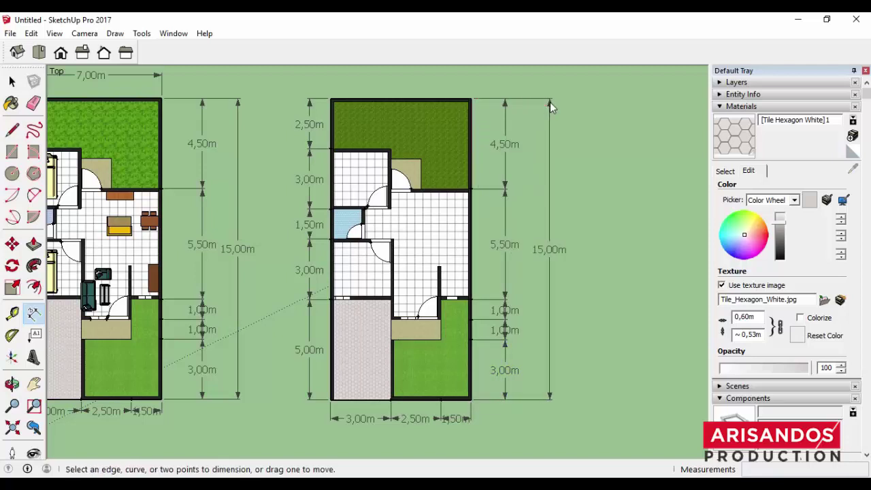
pyautogui.click(331, 103)
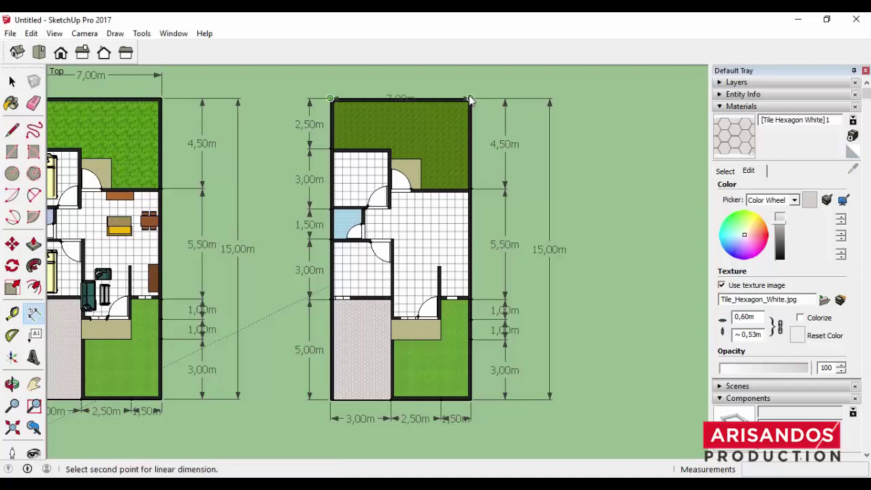
pyautogui.click(470, 99)
pyautogui.click(473, 84)
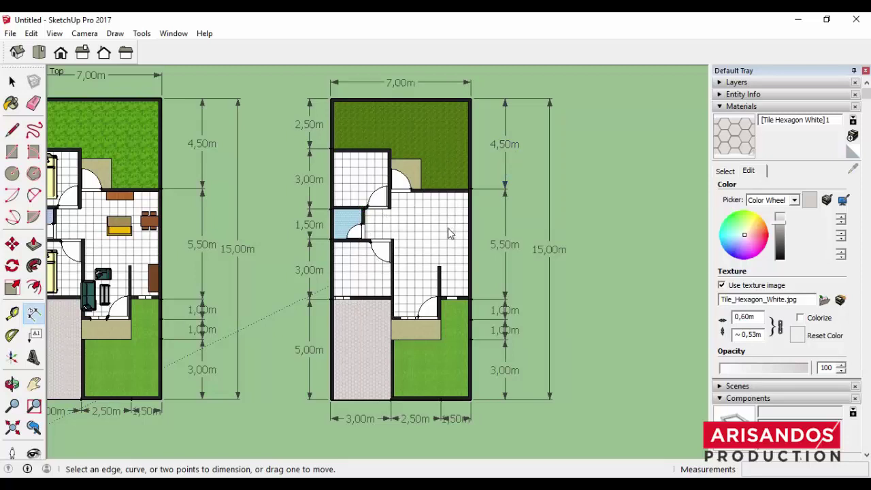
pyautogui.scroll(-1, 424, 299)
pyautogui.scroll(1, 420, 275)
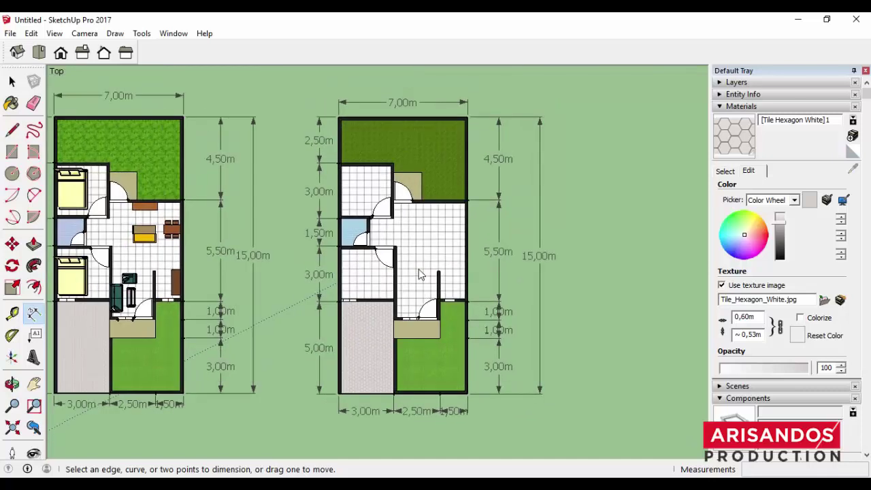
pyautogui.scroll(1, 419, 274)
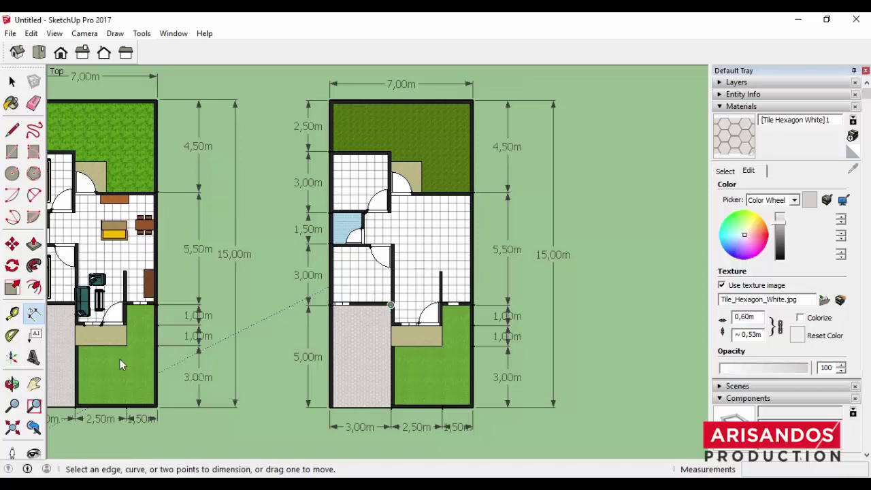
pyautogui.click(34, 383)
pyautogui.moveTo(259, 302); pyautogui.dragTo(356, 320)
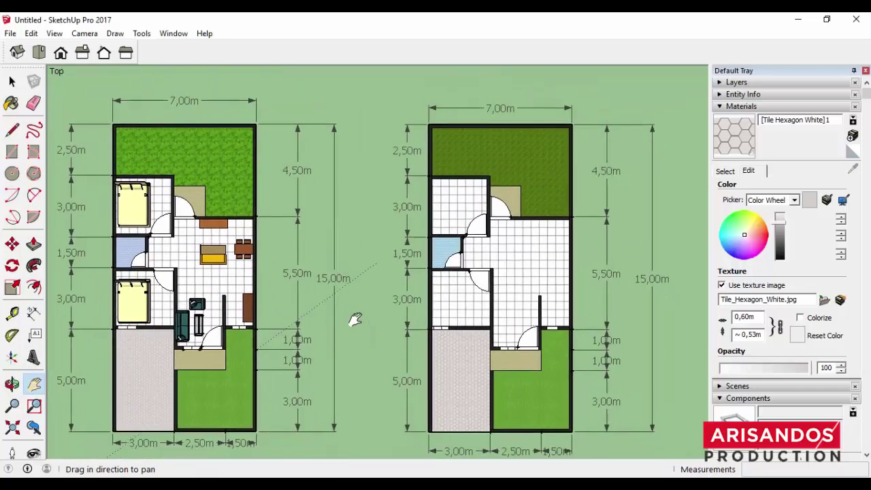
pyautogui.scroll(-1, 356, 319)
pyautogui.scroll(-1, 356, 312)
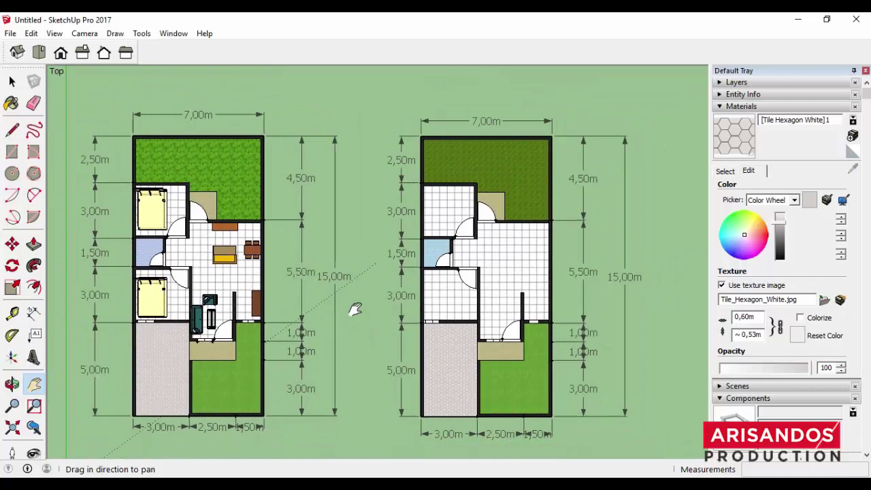